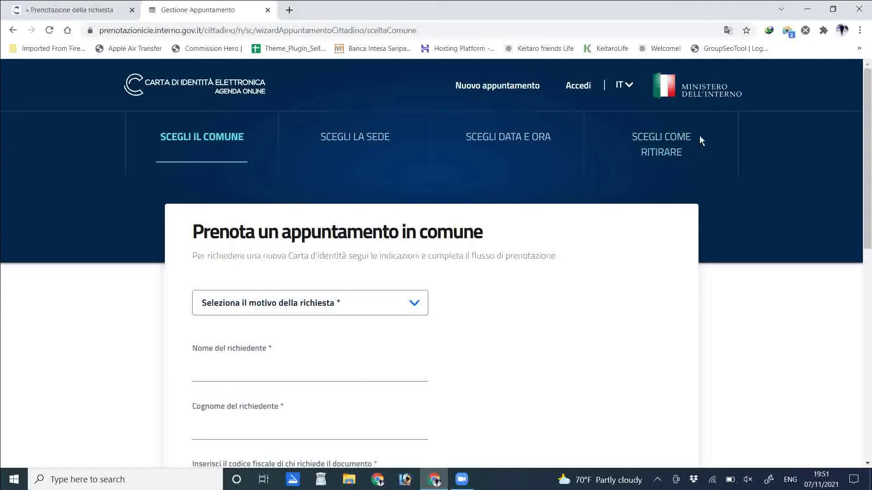
# Review the four booking stages in the page header, from choosing the municipality to choosing how to collect the card
pyautogui.moveTo(154, 146); pyautogui.dragTo(247, 139)
pyautogui.click(309, 144)
pyautogui.moveTo(309, 145); pyautogui.dragTo(388, 142)
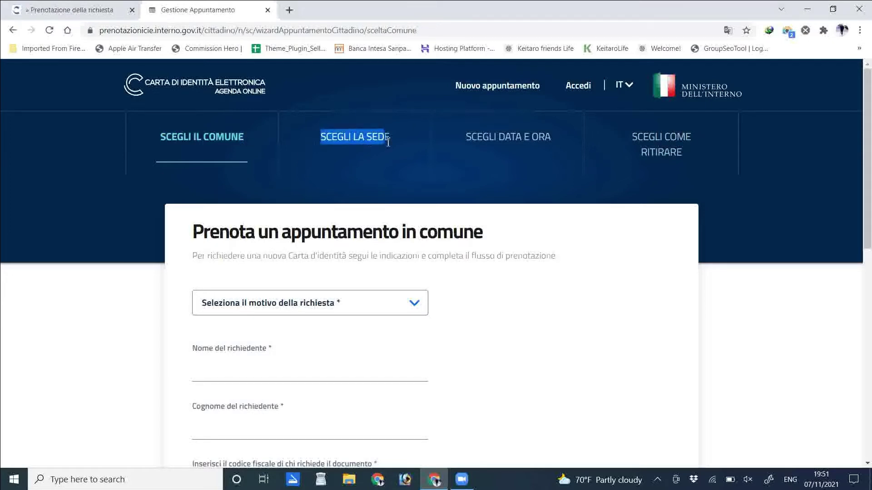
pyautogui.moveTo(447, 140); pyautogui.dragTo(581, 156)
pyautogui.moveTo(633, 147); pyautogui.dragTo(718, 154)
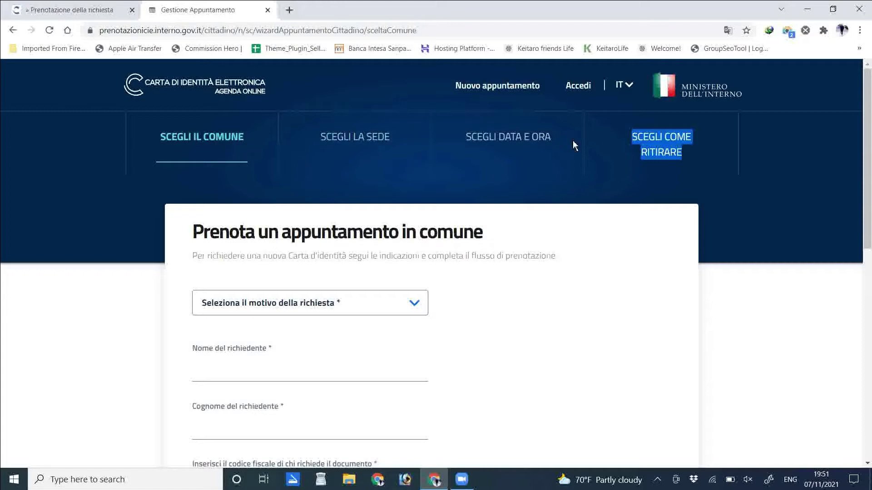
pyautogui.click(762, 241)
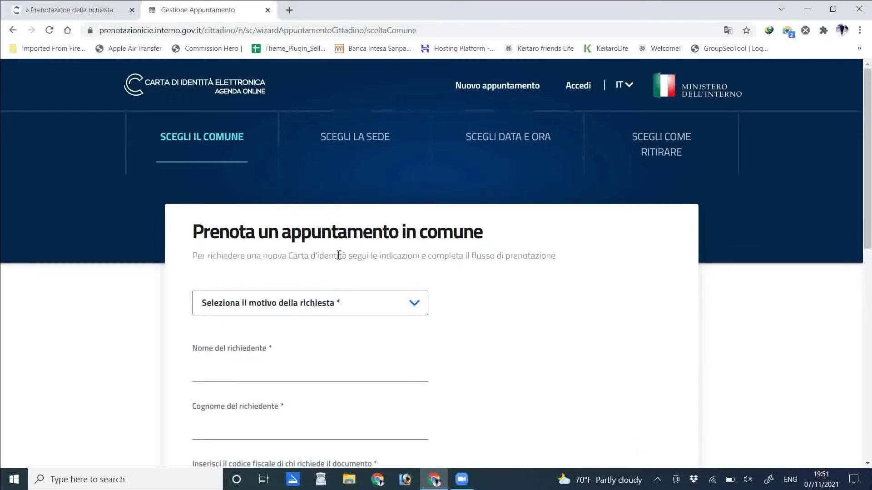
# Hide the browser's bookmarks bar to free more room for the appointment form
pyautogui.scroll(-1, 463, 254)
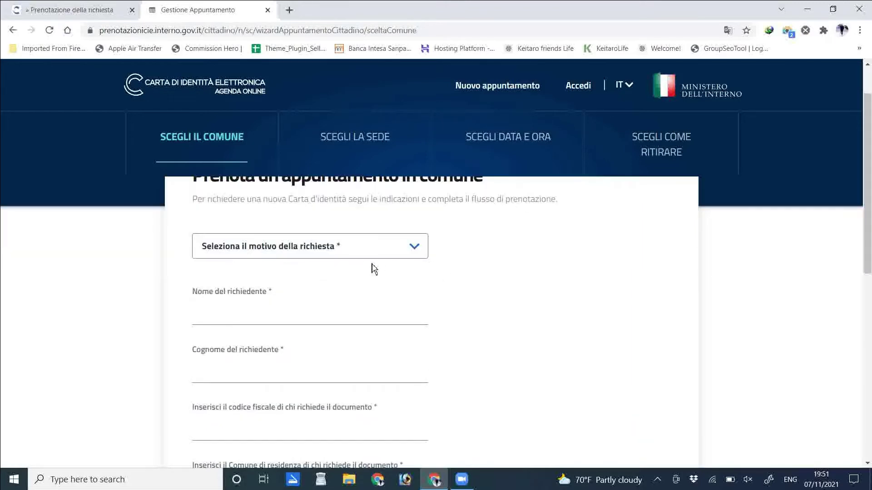
pyautogui.click(860, 49)
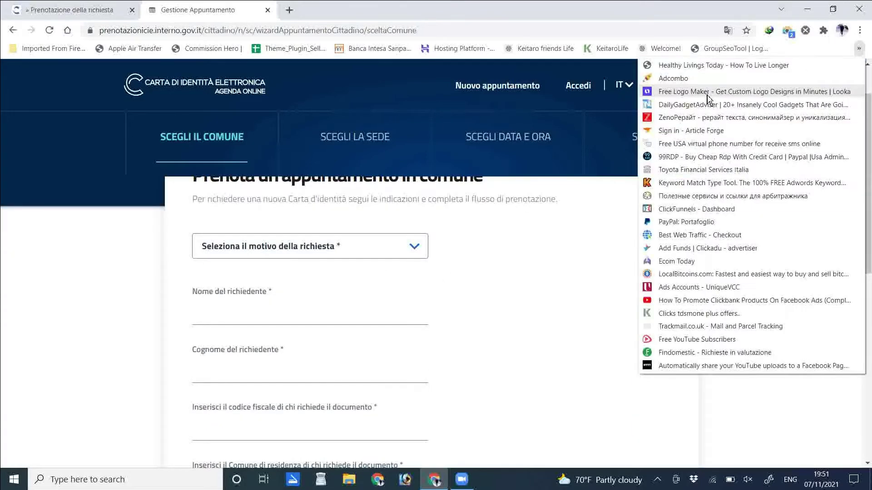
pyautogui.click(860, 30)
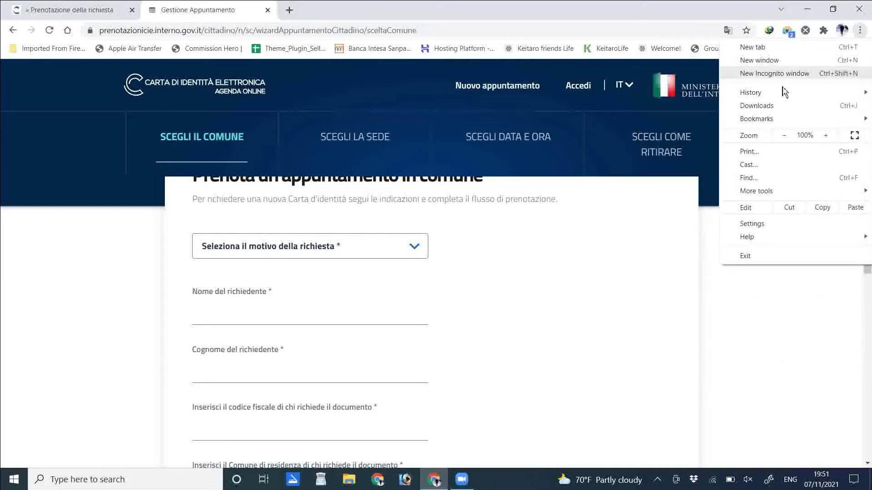
pyautogui.moveTo(747, 118)
pyautogui.click(559, 43)
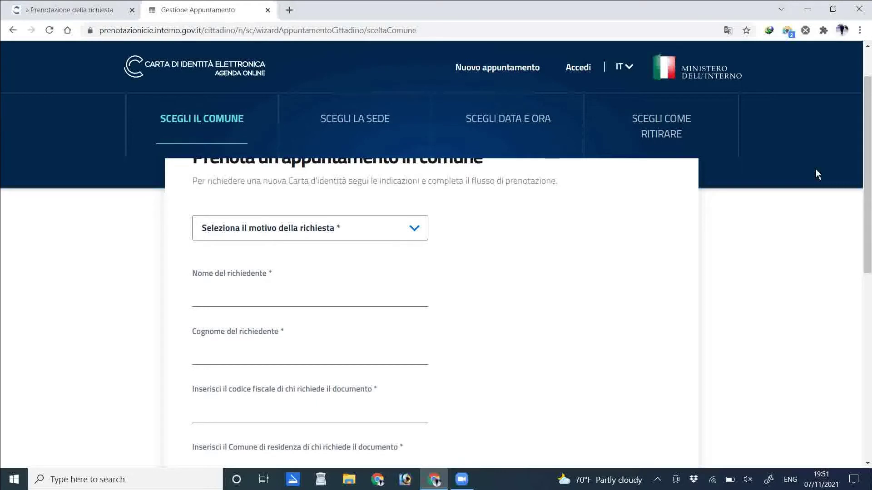
# Reduce the page zoom to 50% so the whole appointment form fits on screen
pyautogui.hotkey('ctrl', '-')
pyautogui.hotkey('ctrl', '-')
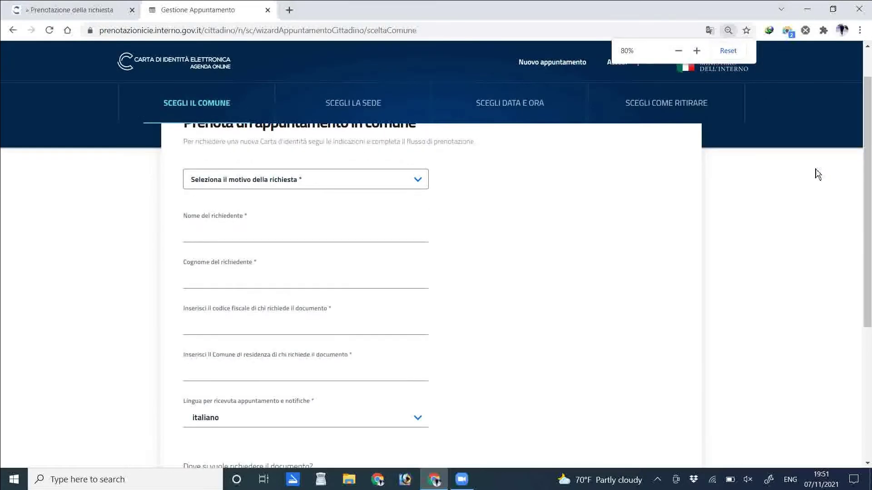
pyautogui.scroll(1, 625, 306)
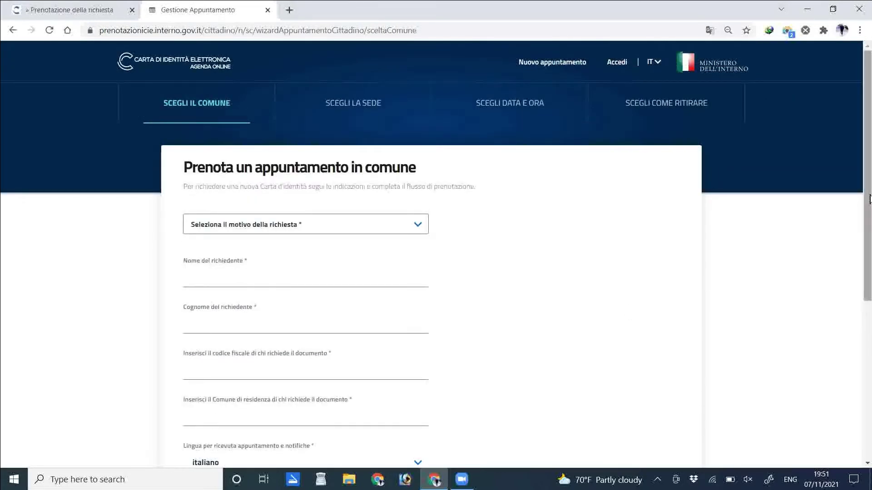
pyautogui.scroll(-2, 866, 204)
pyautogui.scroll(-2, 869, 213)
pyautogui.scroll(3, 869, 212)
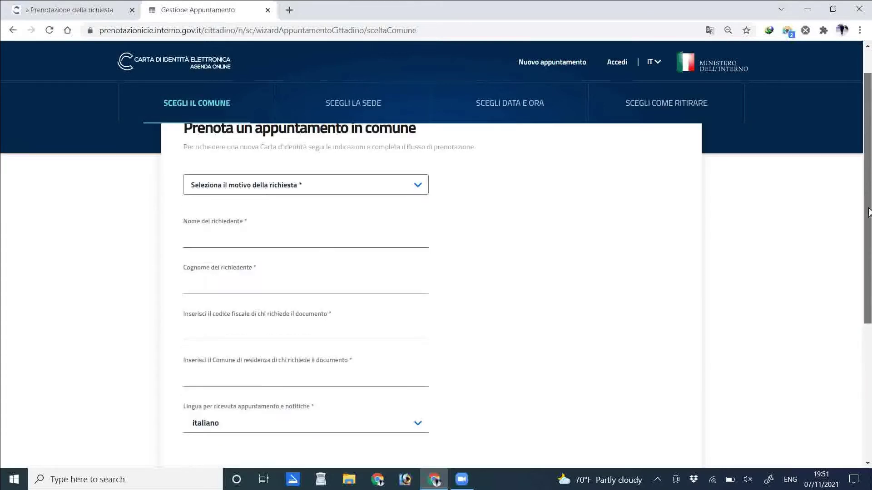
pyautogui.scroll(1, 798, 298)
pyautogui.hotkey('ctrl', '-')
pyautogui.hotkey('ctrl', '-')
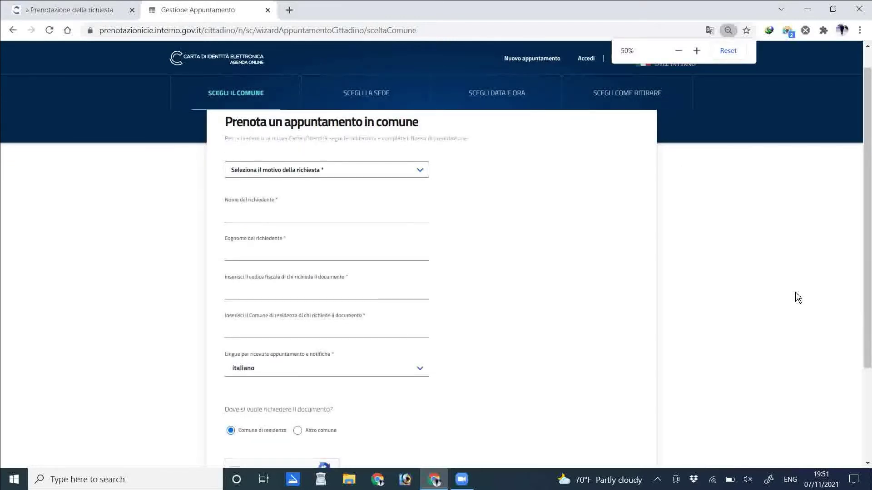
pyautogui.hotkey('ctrl', '-')
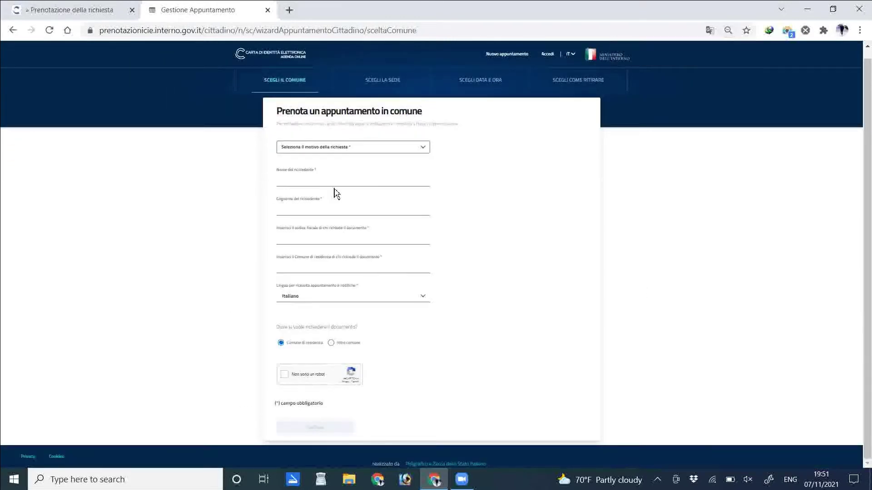
# Choose Furto/Smarrimento as the reason for the identity card request
pyautogui.click(329, 181)
pyautogui.click(313, 154)
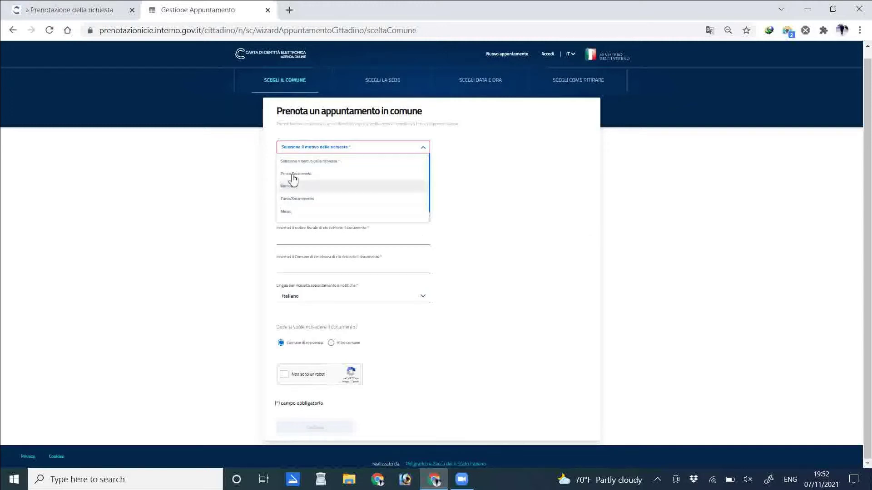
pyautogui.click(309, 199)
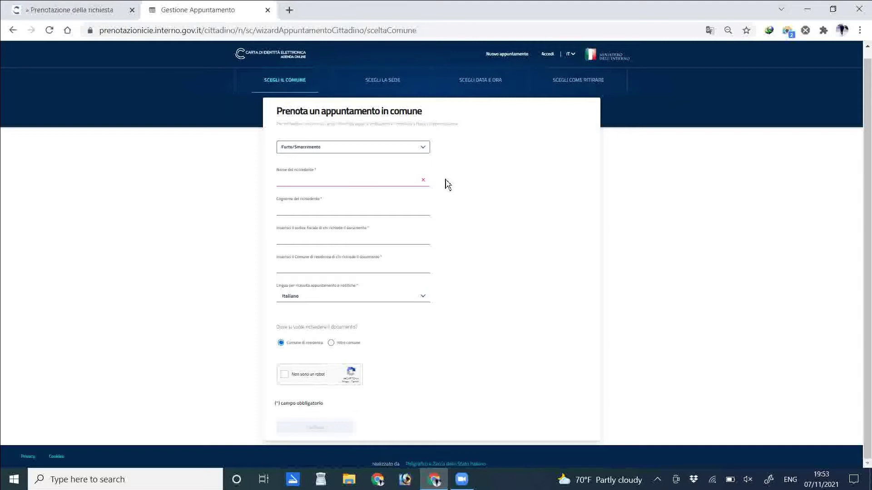
# Enter the applicant's first name and surname in the appointment form
pyautogui.click(321, 178)
pyautogui.tripleClick(318, 169)
pyautogui.click(314, 178)
pyautogui.press('BackSpace')
pyautogui.write('in')
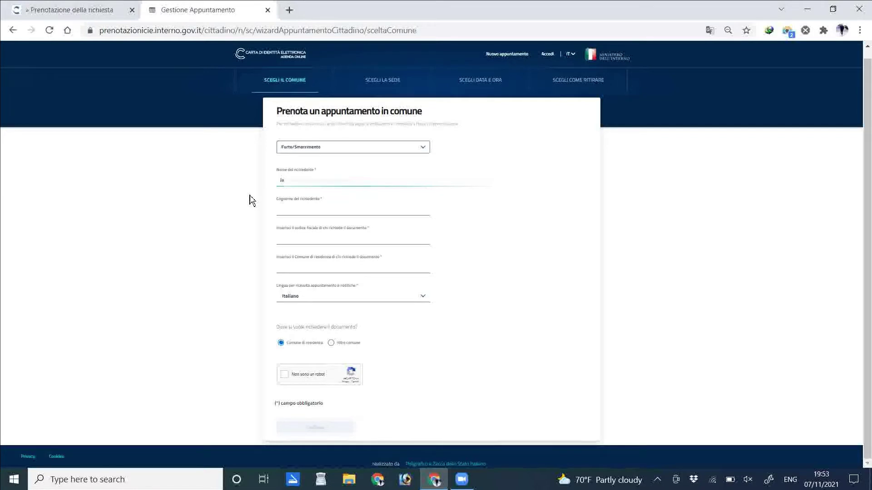
pyautogui.click(284, 205)
pyautogui.moveTo(277, 198); pyautogui.dragTo(321, 198)
pyautogui.click(314, 210)
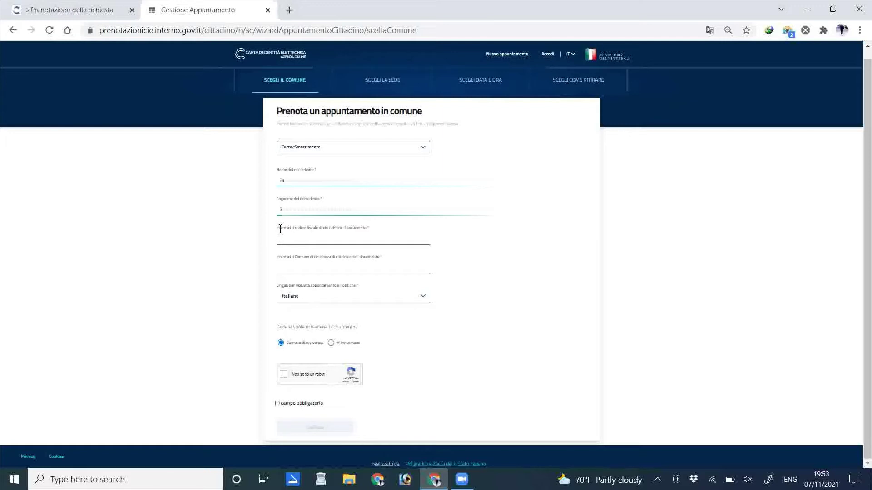
# Enter the applicant's tax code and select ROMA as the municipality of residence
pyautogui.tripleClick(375, 228)
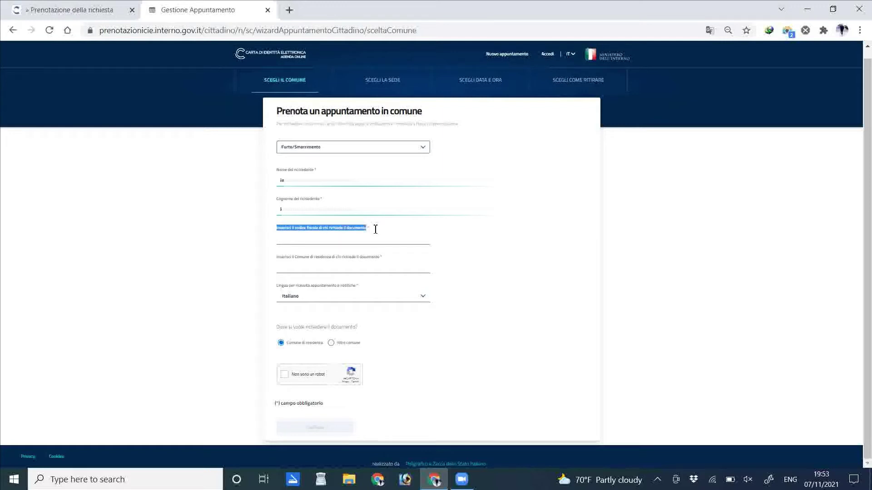
pyautogui.click(339, 241)
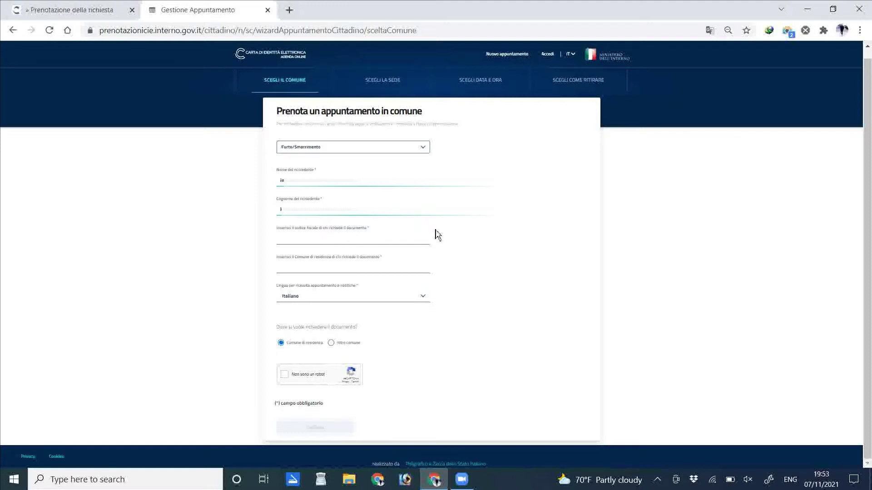
pyautogui.write('k')
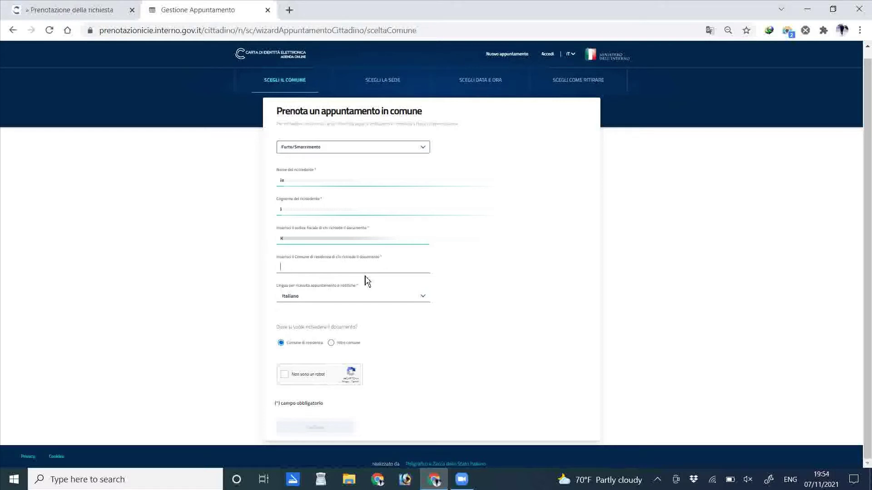
pyautogui.write('roma')
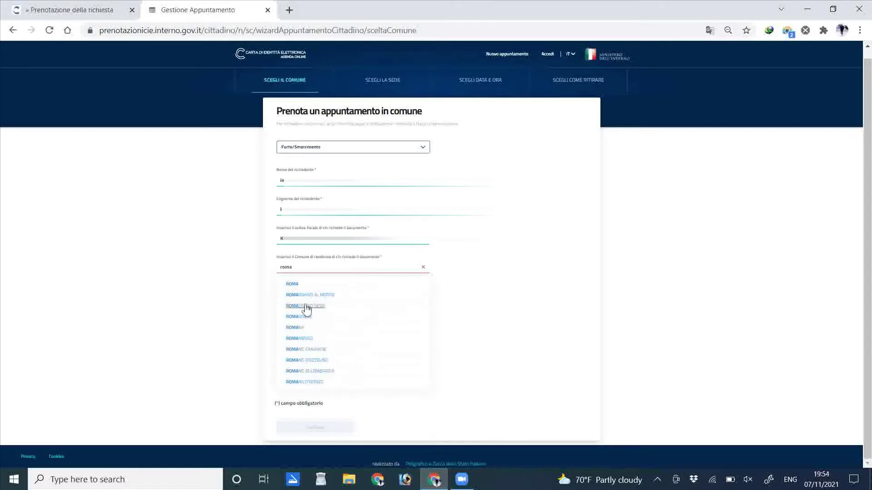
pyautogui.click(307, 285)
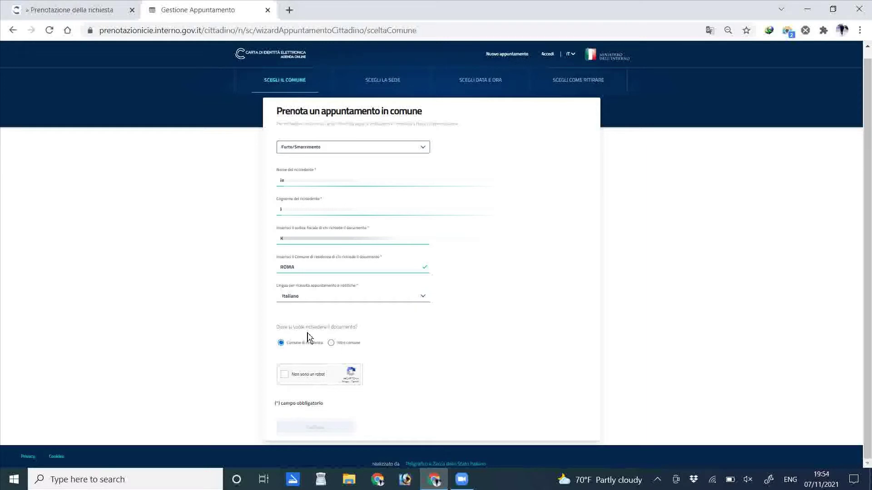
# Keep the municipality of residence as the request location, complete the robot check and continue to the office selection
pyautogui.moveTo(277, 327); pyautogui.dragTo(370, 330)
pyautogui.click(286, 325)
pyautogui.click(285, 375)
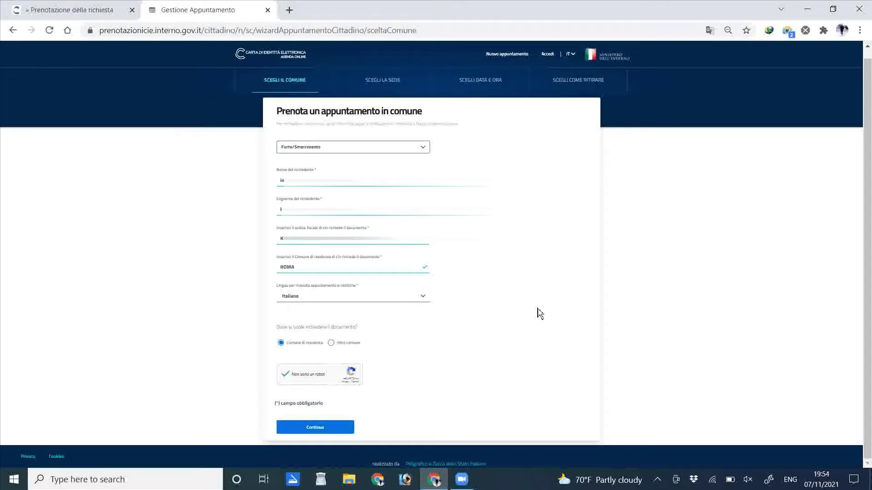
pyautogui.click(317, 433)
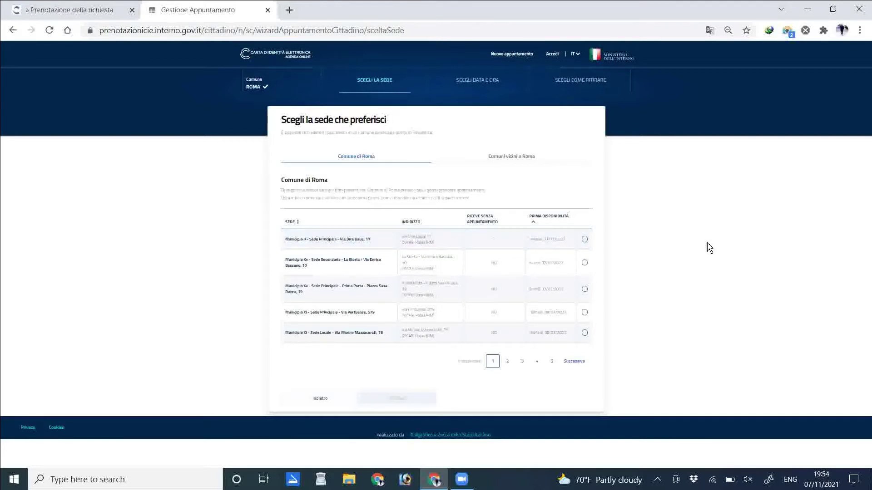
# Examine the list of Comune di Roma offices and their addresses at a readable page zoom
pyautogui.hotkey('ctrl', '-')
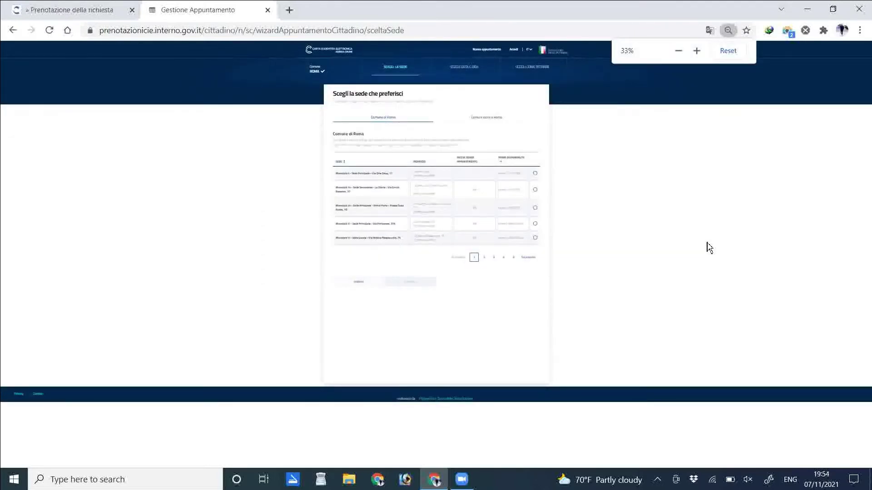
pyautogui.hotkey('ctrl', '+')
pyautogui.hotkey('ctrl', '+')
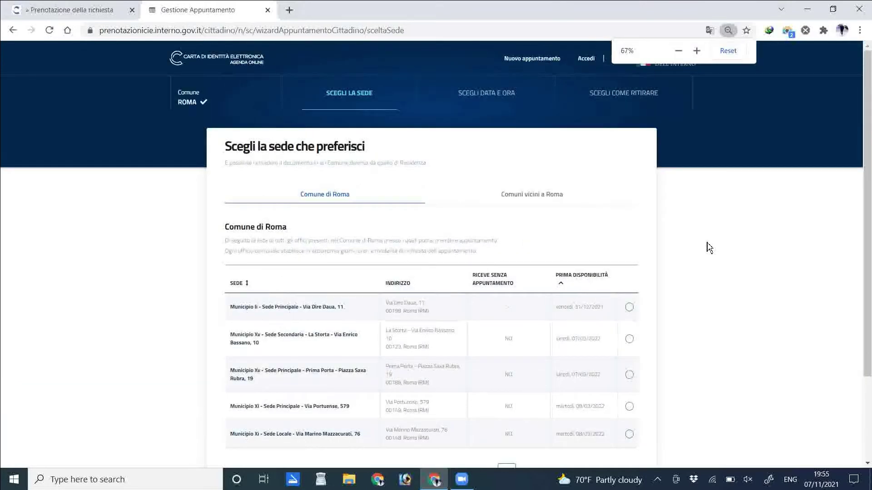
pyautogui.scroll(-1, 866, 259)
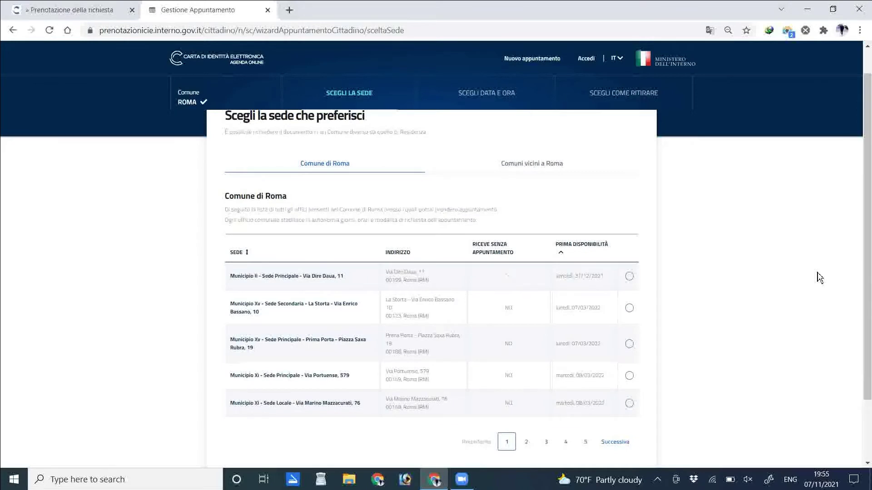
pyautogui.hotkey('ctrl', '-')
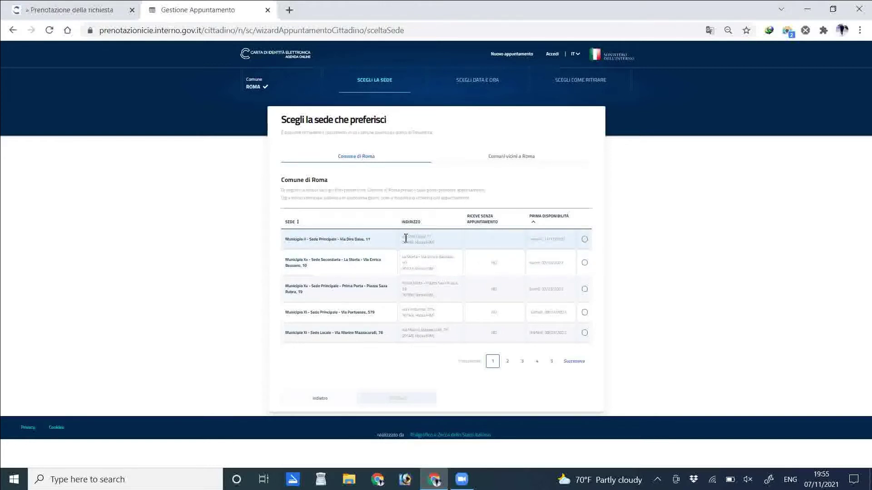
pyautogui.moveTo(407, 234); pyautogui.dragTo(439, 246)
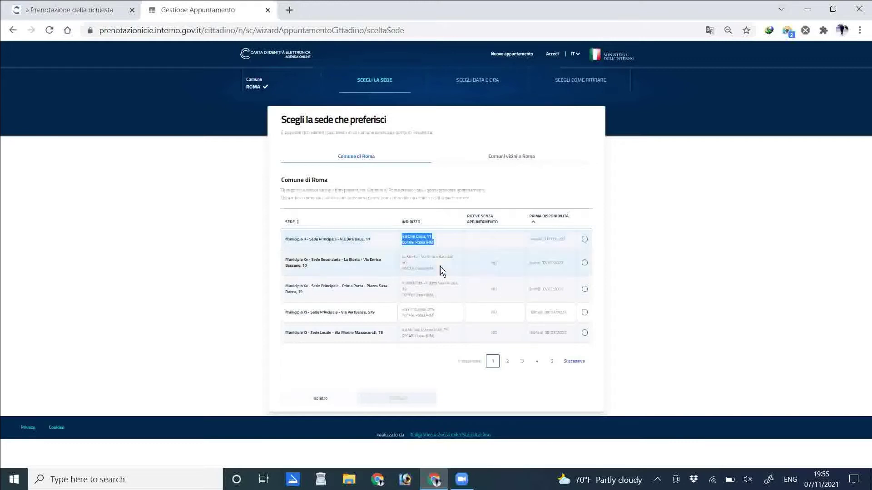
pyautogui.moveTo(402, 257); pyautogui.dragTo(438, 277)
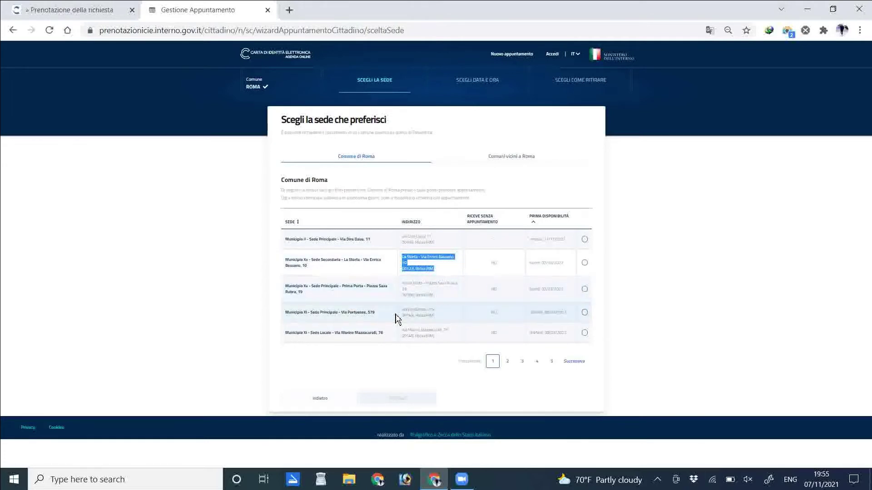
pyautogui.click(405, 333)
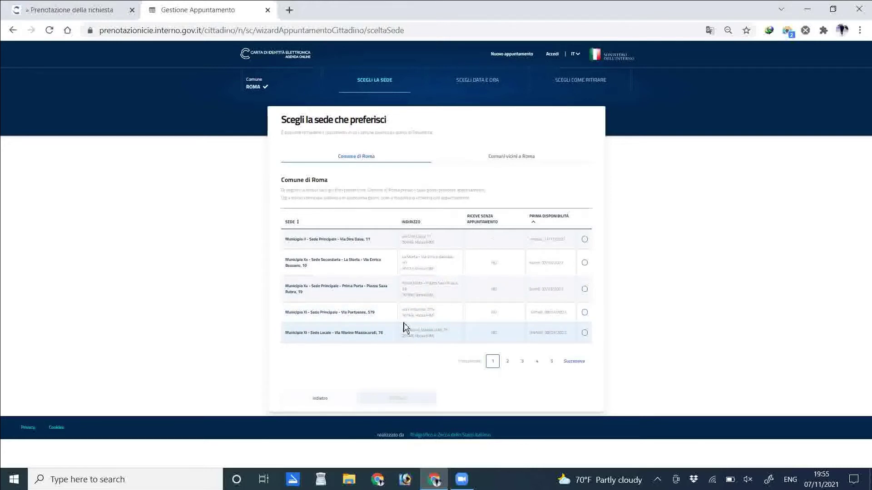
pyautogui.moveTo(401, 308); pyautogui.dragTo(436, 321)
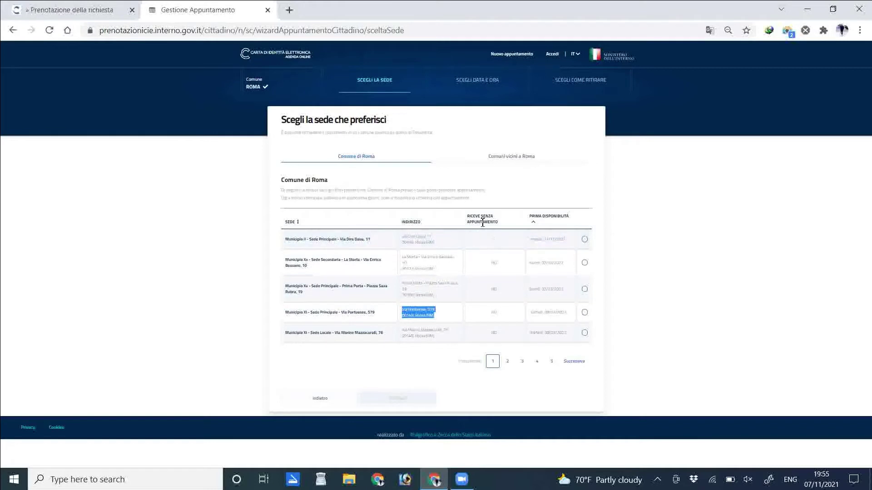
# Check which offices receive people without an appointment and the first available date of the Via Dire Daua office
pyautogui.moveTo(467, 222); pyautogui.dragTo(503, 227)
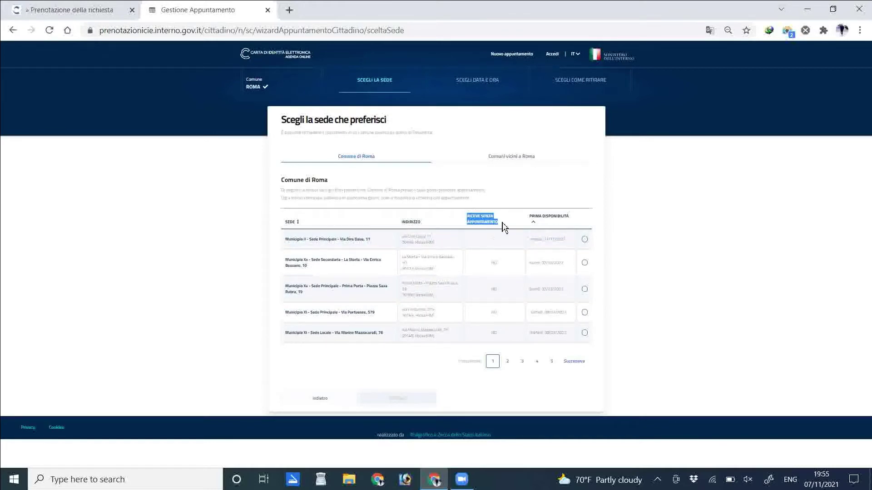
pyautogui.doubleClick(494, 263)
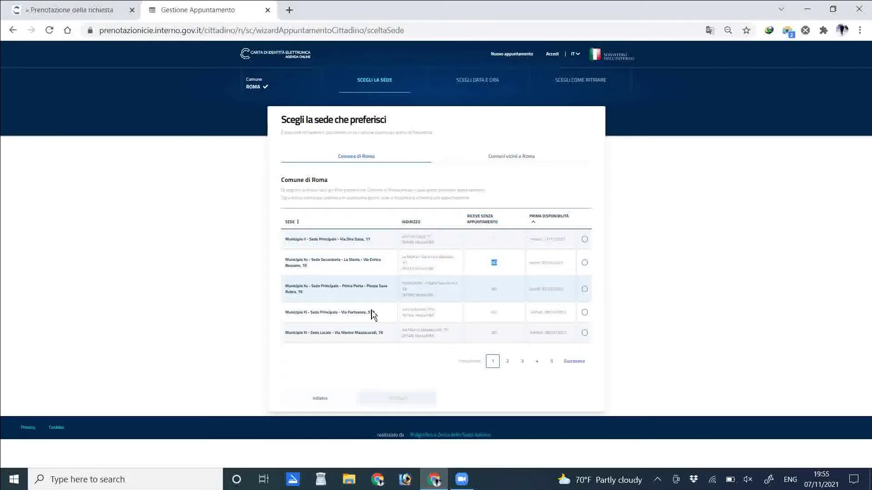
pyautogui.click(487, 238)
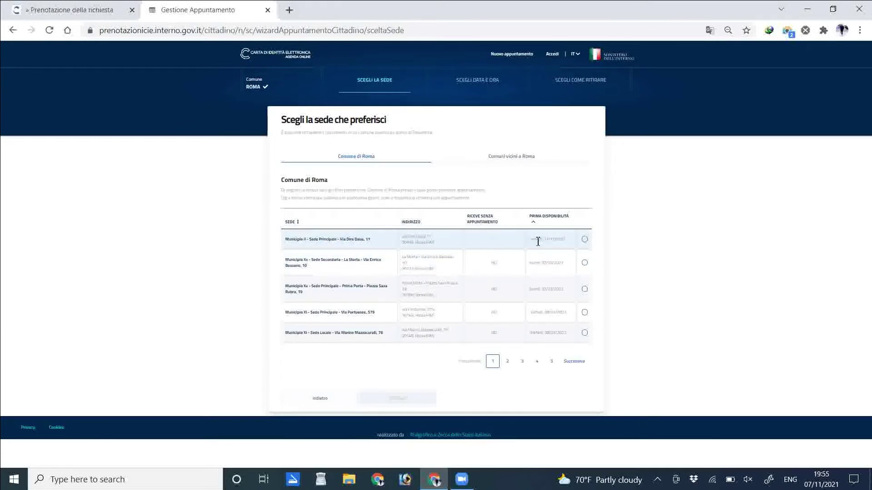
pyautogui.moveTo(529, 239); pyautogui.dragTo(568, 247)
pyautogui.click(550, 251)
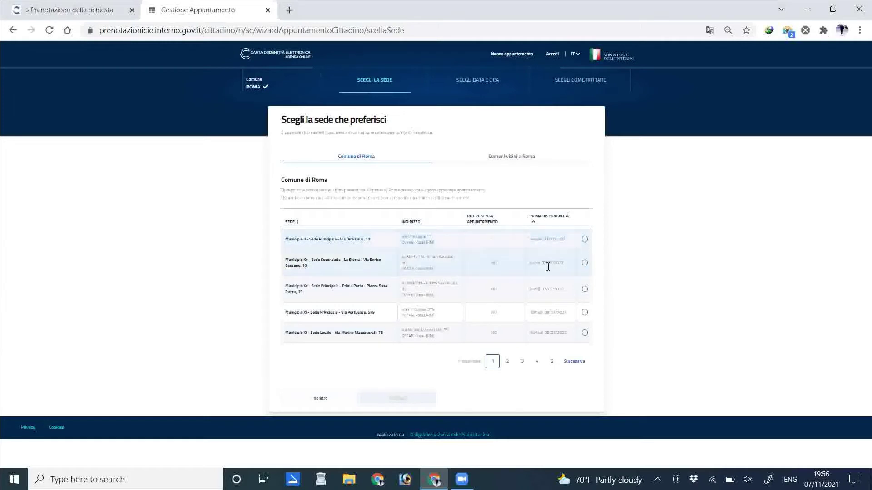
# Compare the first available appointment dates of the offices on the first two pages of the Comune di Roma list
pyautogui.moveTo(530, 240); pyautogui.dragTo(567, 243)
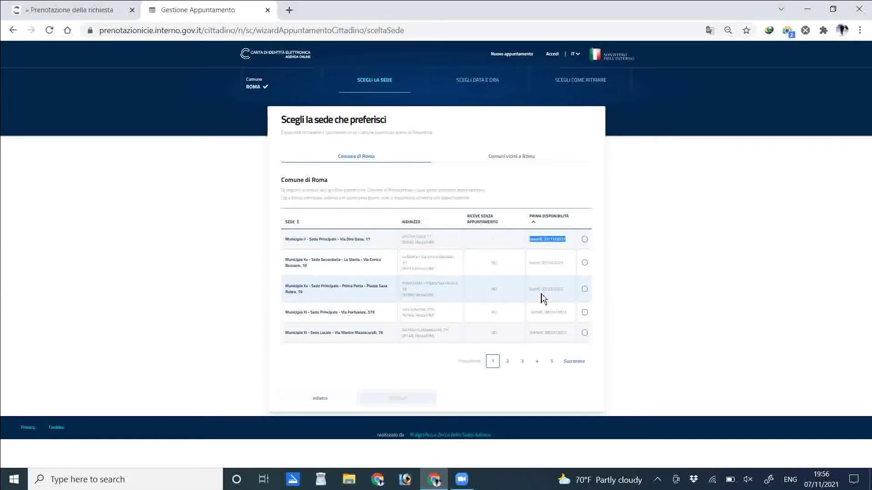
pyautogui.moveTo(531, 266); pyautogui.dragTo(565, 290)
pyautogui.click(553, 310)
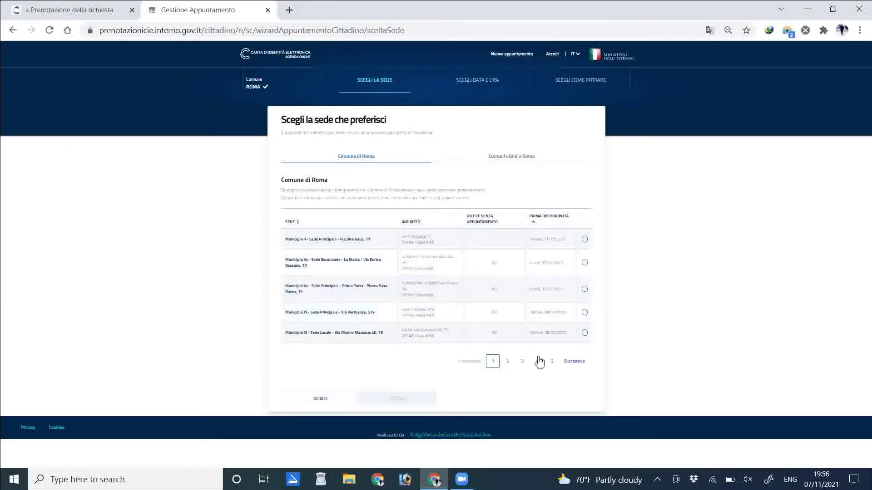
pyautogui.click(508, 362)
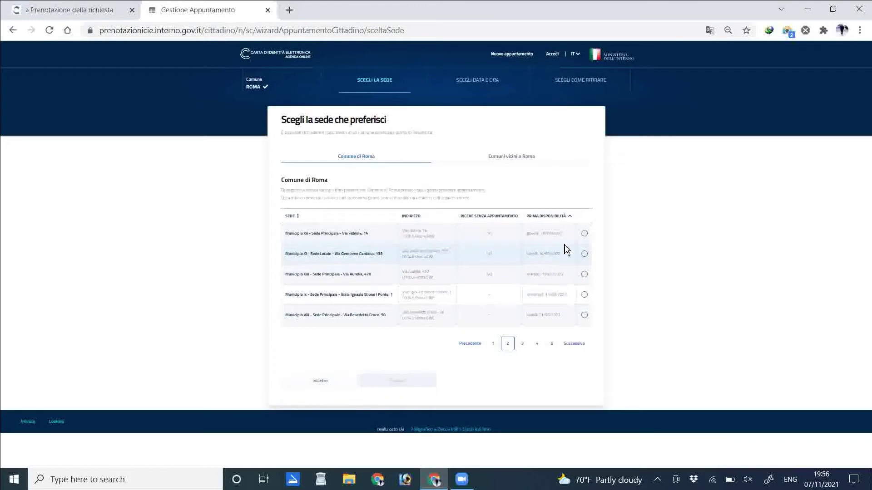
# Choose the Municipio XV La Storta office on Via Enrico Bassano as the appointment location and continue to the date selection
pyautogui.click(492, 349)
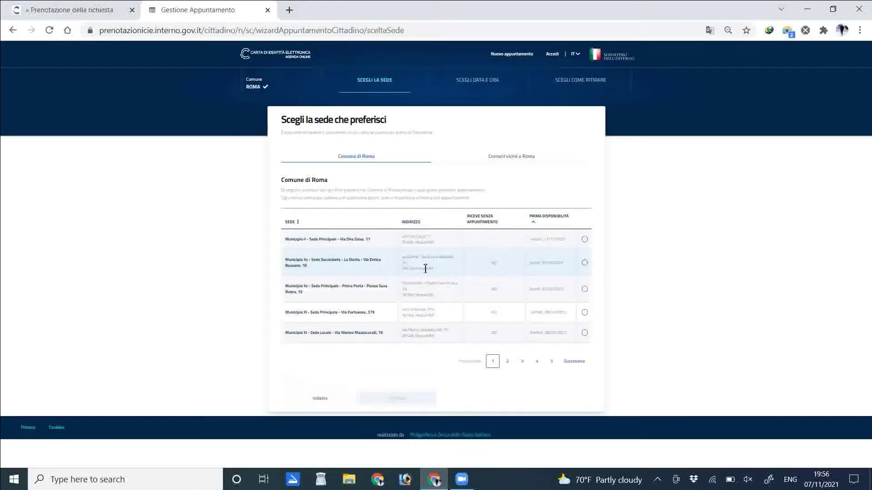
pyautogui.click(583, 265)
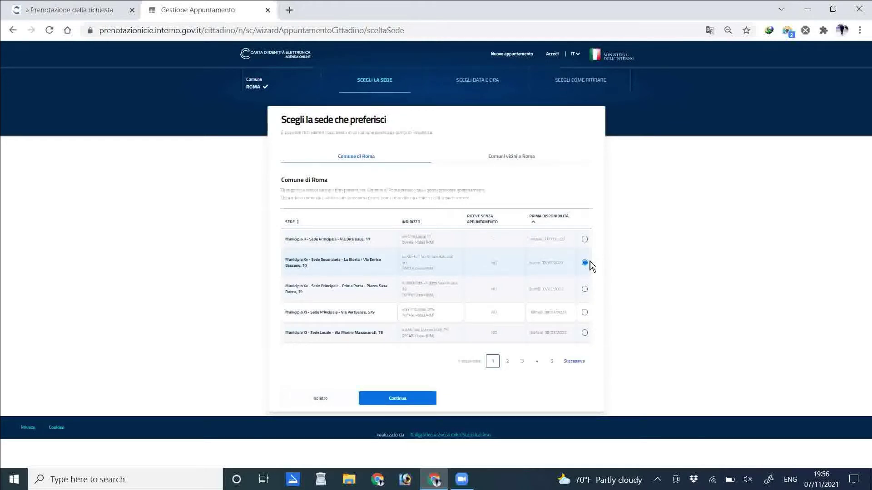
pyautogui.click(421, 400)
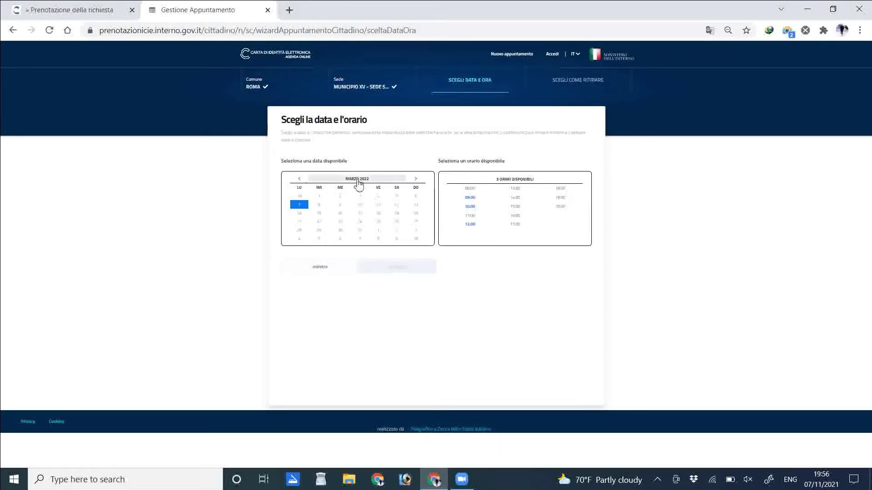
# Pick the 10:00 slot on 7 March 2022 and continue to the collection method
pyautogui.click(340, 208)
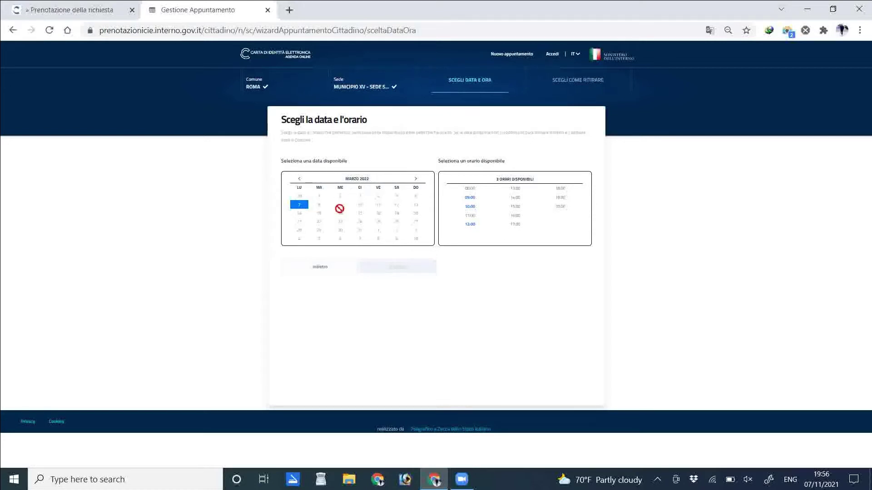
pyautogui.click(472, 198)
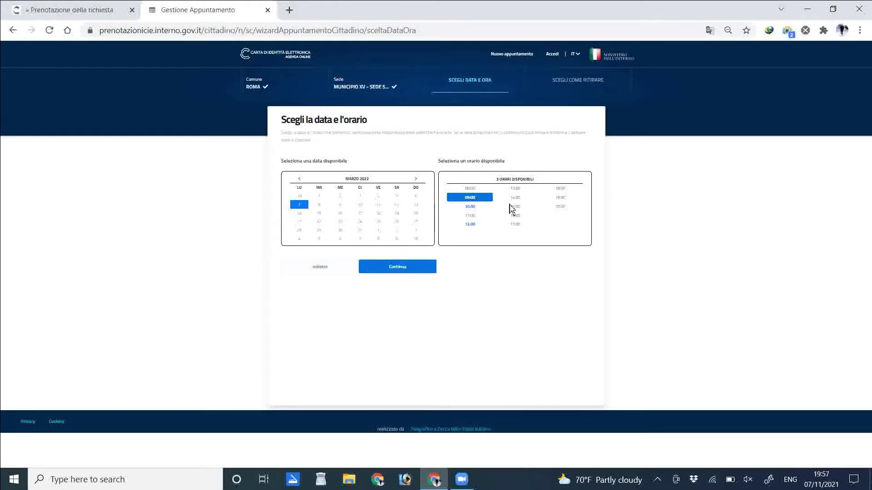
pyautogui.click(470, 208)
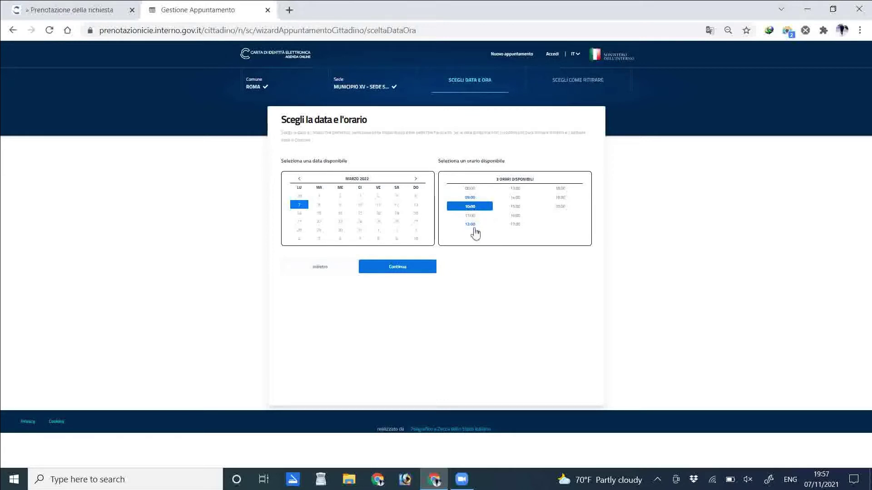
pyautogui.click(407, 267)
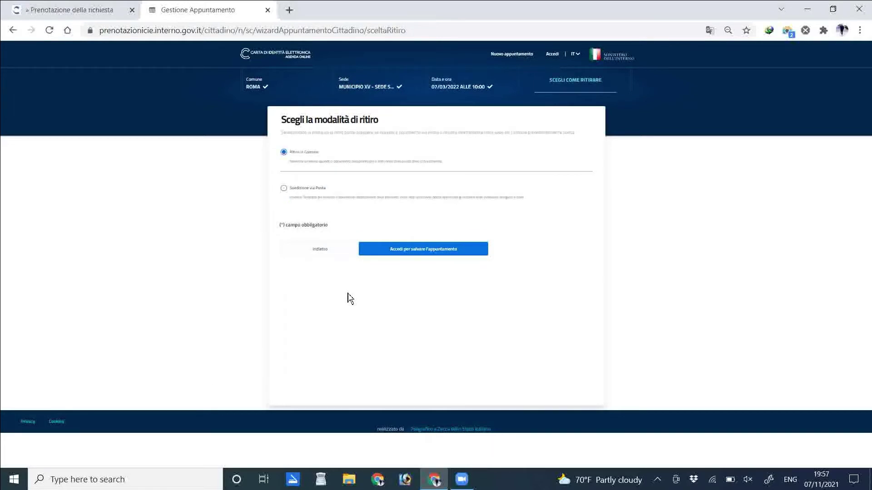
# Examine the collection methods and the address fields required for Spedizione via Posta
pyautogui.moveTo(285, 126); pyautogui.dragTo(405, 132)
pyautogui.click(405, 132)
pyautogui.click(306, 195)
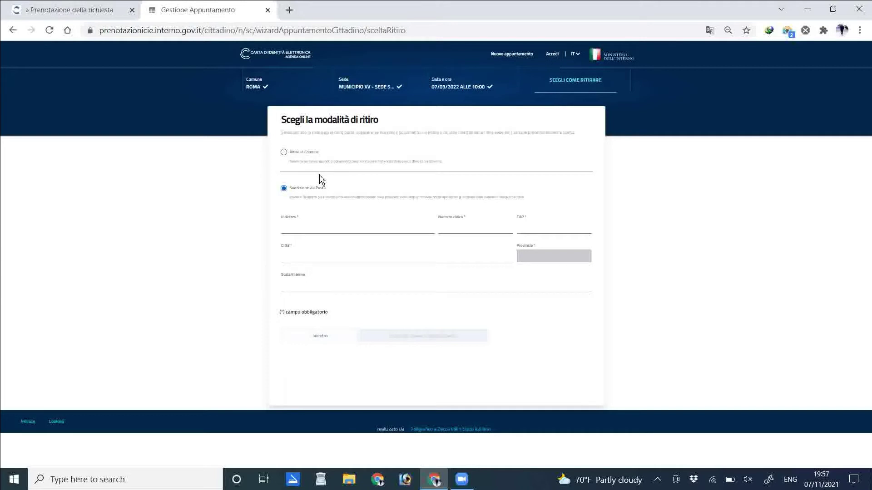
pyautogui.click(306, 229)
pyautogui.click(550, 227)
pyautogui.click(538, 224)
pyautogui.click(302, 284)
# Choose Ritiro in Comune, proceed to the login for saving the appointment and complete its robot check
pyautogui.click(285, 154)
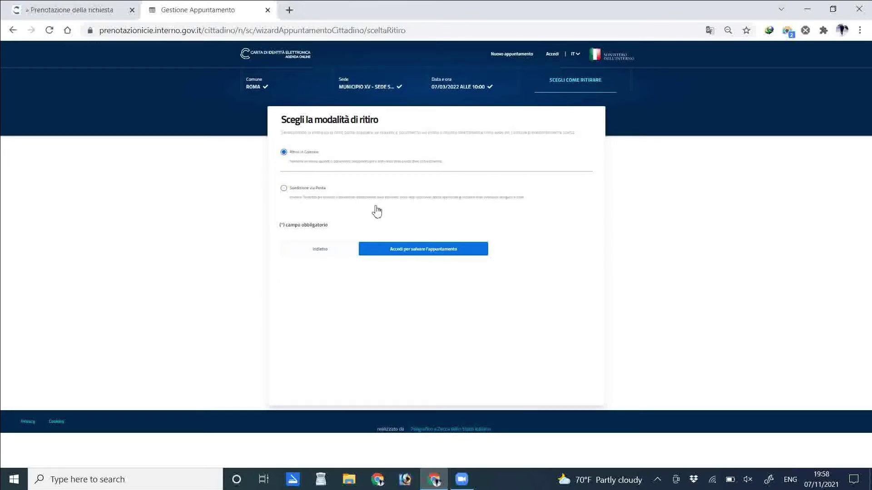
pyautogui.click(451, 256)
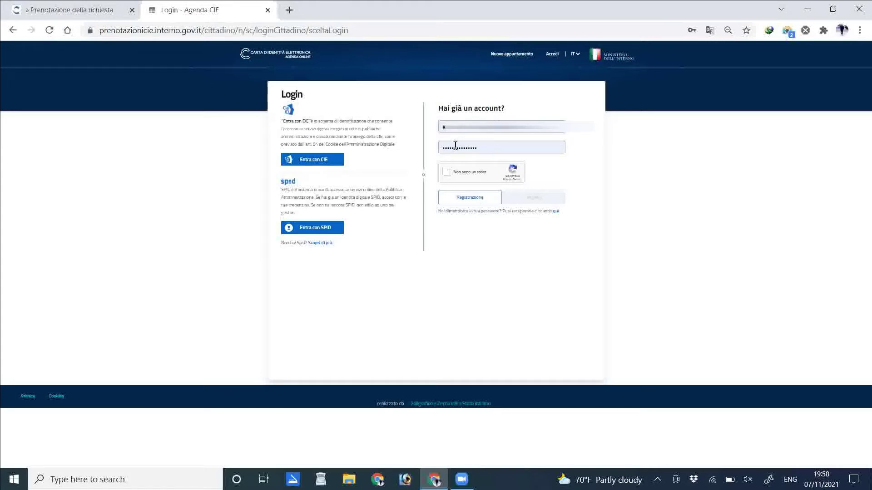
pyautogui.click(447, 174)
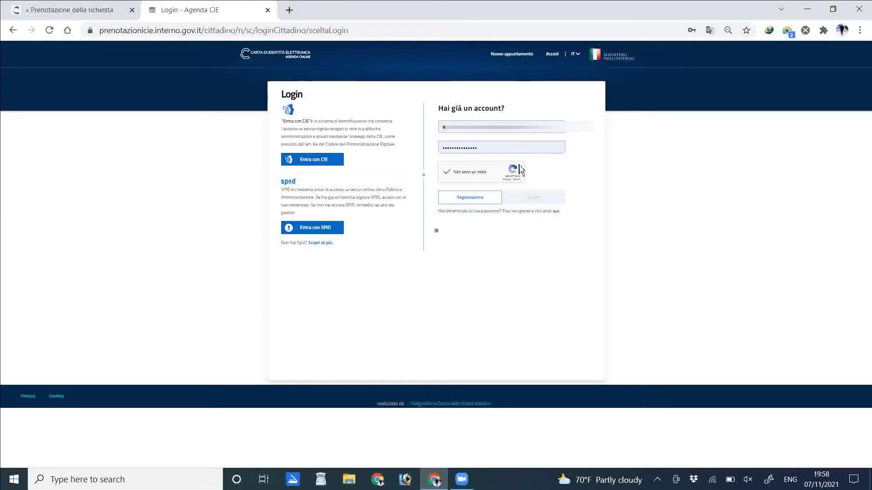
pyautogui.click(538, 199)
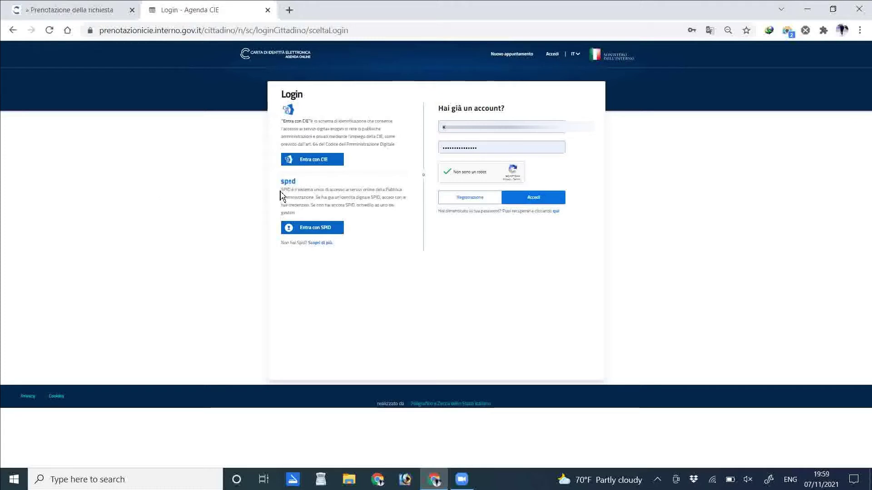
# Examine the SPID login description and its list of identity providers
pyautogui.moveTo(281, 191); pyautogui.dragTo(311, 207)
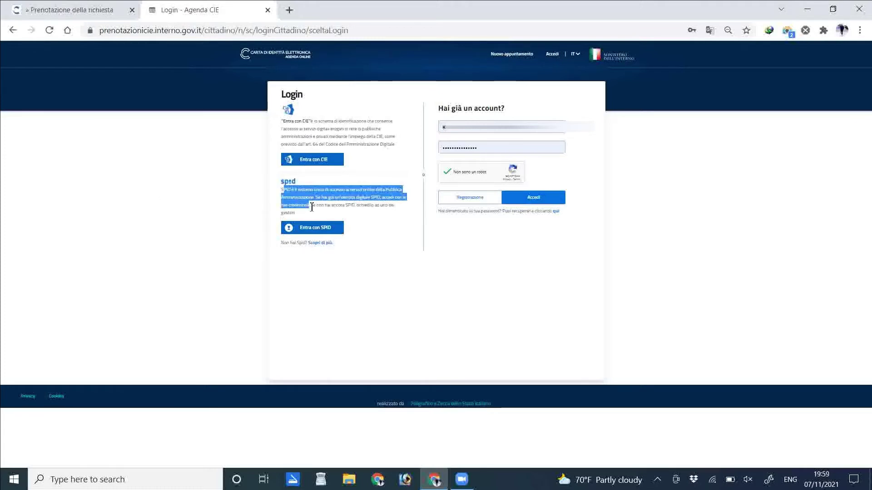
pyautogui.click(363, 213)
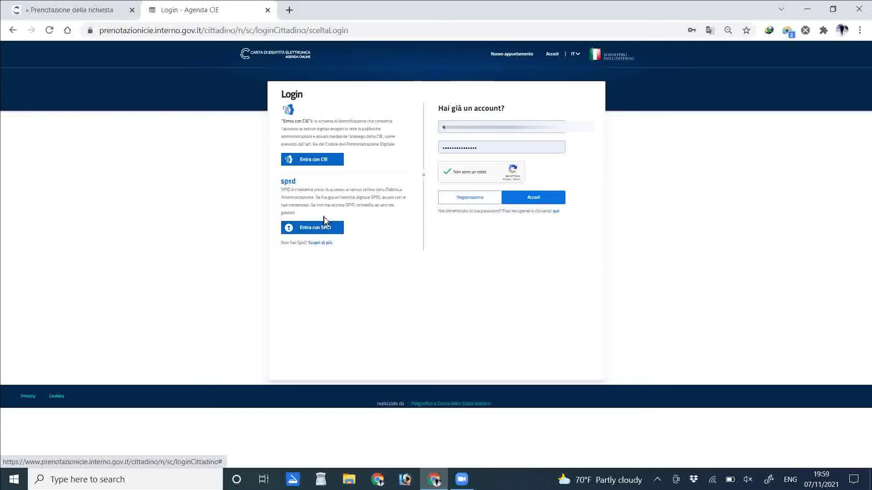
pyautogui.click(324, 232)
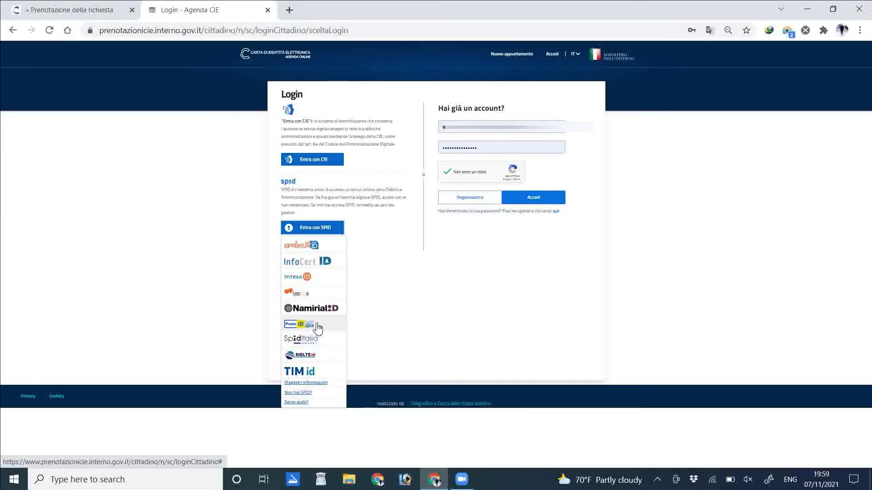
pyautogui.click(479, 279)
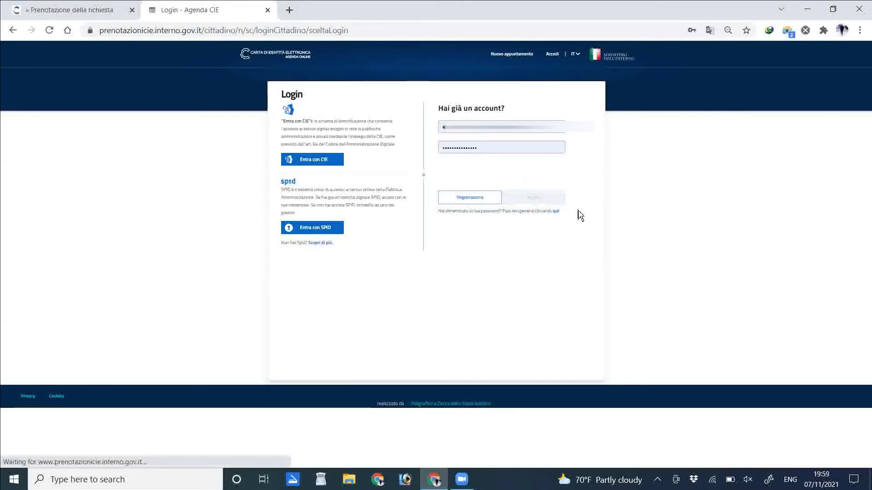
# Complete the robot check again and log in with the filled-in account credentials
pyautogui.click(445, 175)
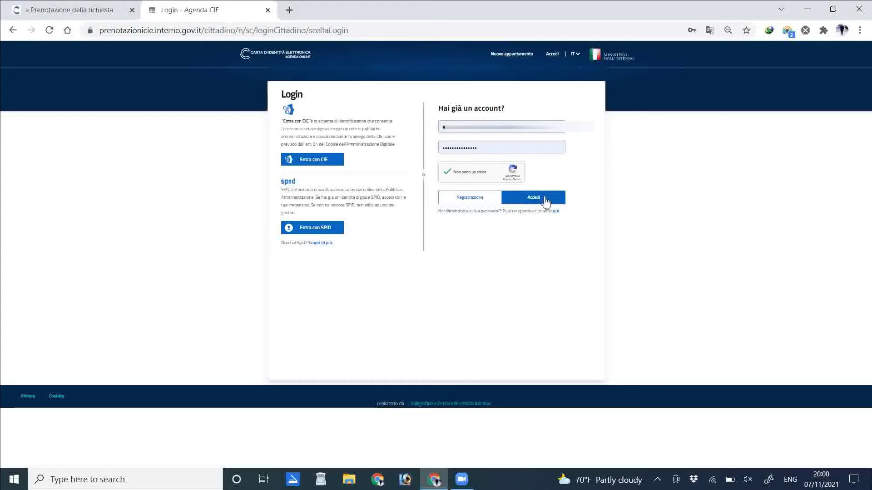
pyautogui.click(542, 198)
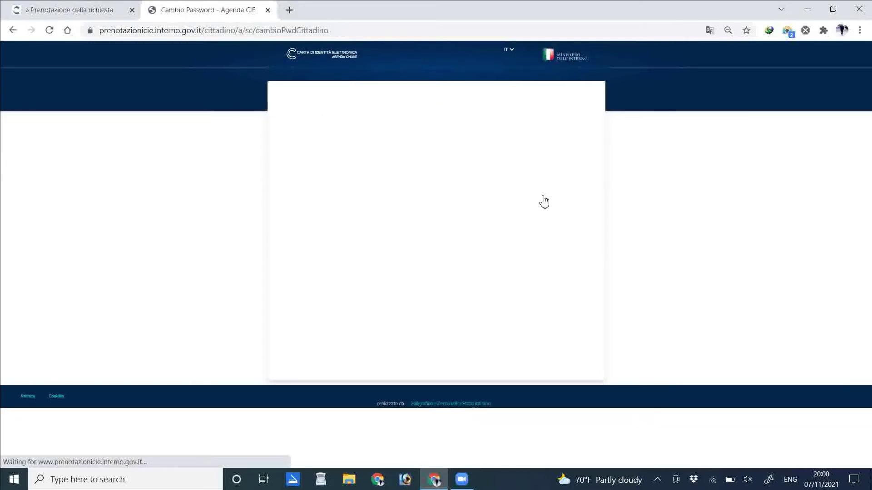
# Change the account password by entering the current password, a new password and its confirmation, and submit the change
pyautogui.click(345, 130)
pyautogui.press('Escape')
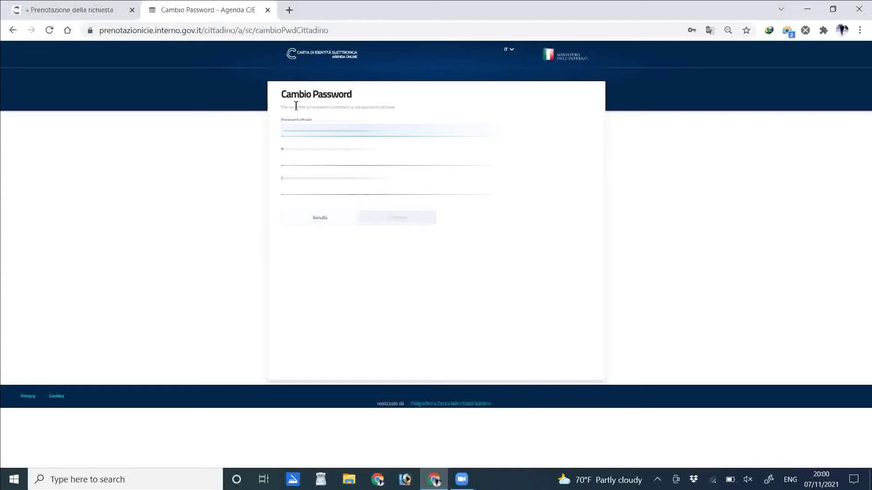
pyautogui.moveTo(282, 94); pyautogui.dragTo(350, 94)
pyautogui.click(350, 94)
pyautogui.click(386, 189)
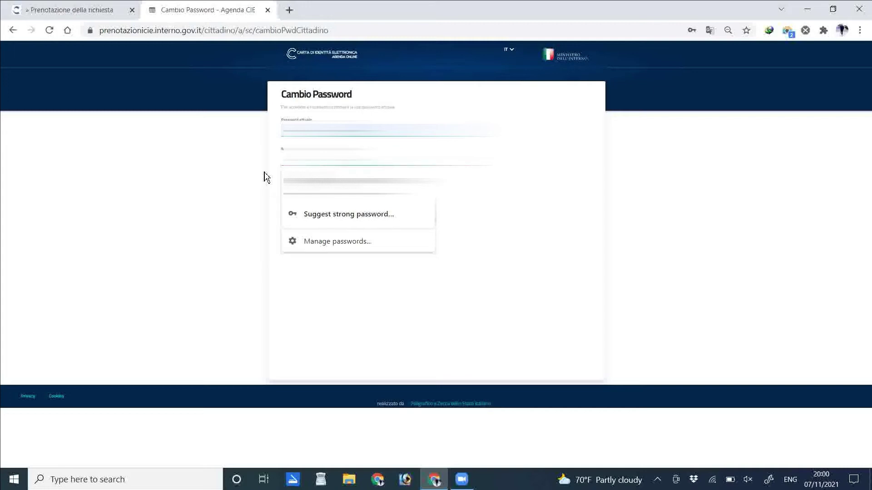
pyautogui.click(524, 176)
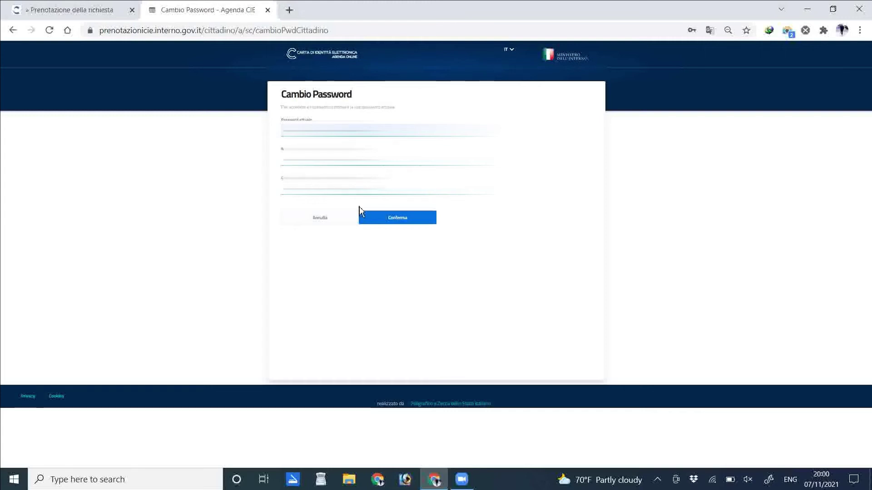
pyautogui.click(411, 224)
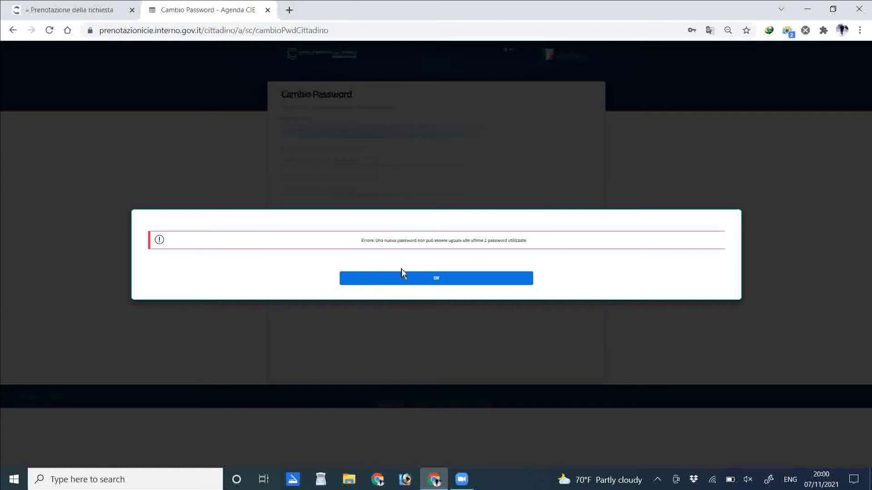
pyautogui.click(426, 281)
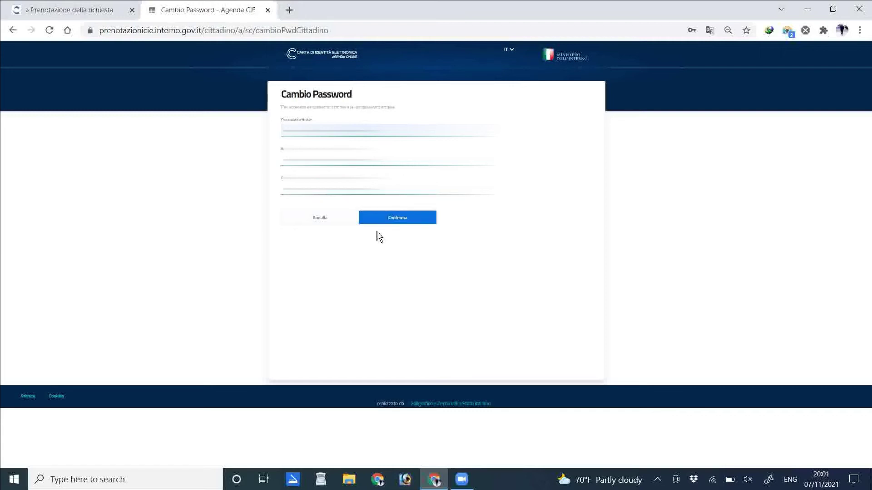
pyautogui.click(398, 220)
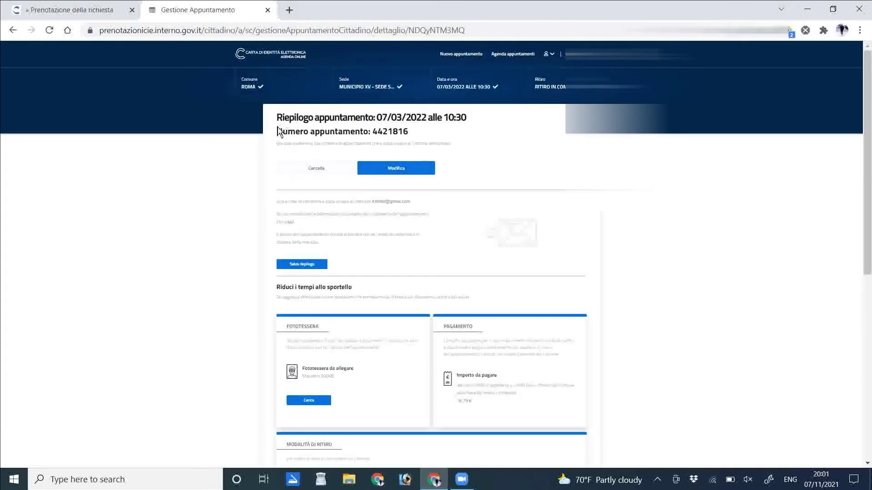
# Check the date, time and appointment number in the appointment summary and the notice about the confirmation e-mail address
pyautogui.tripleClick(434, 114)
pyautogui.click(434, 116)
pyautogui.moveTo(464, 118); pyautogui.dragTo(430, 121)
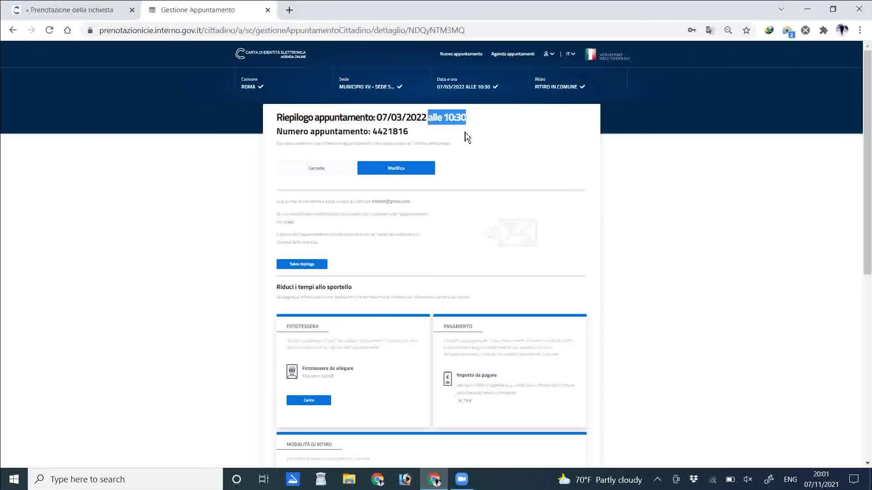
pyautogui.click(334, 152)
pyautogui.moveTo(280, 131); pyautogui.dragTo(415, 132)
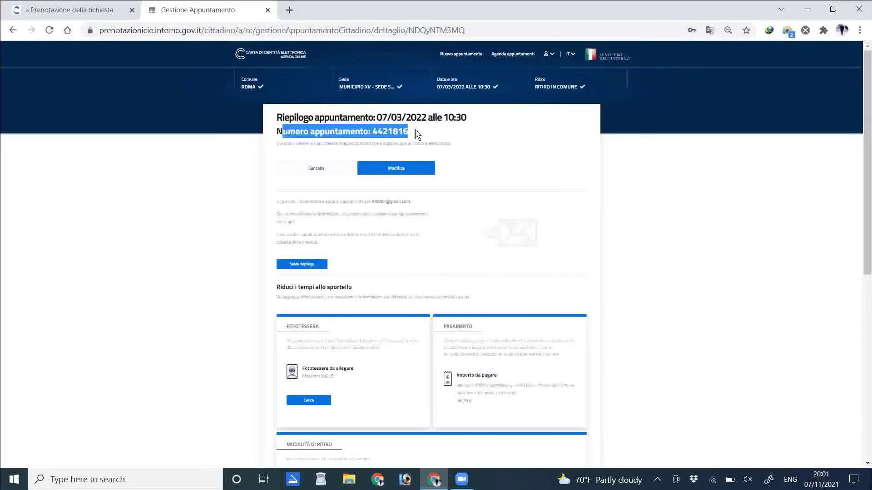
pyautogui.click(338, 185)
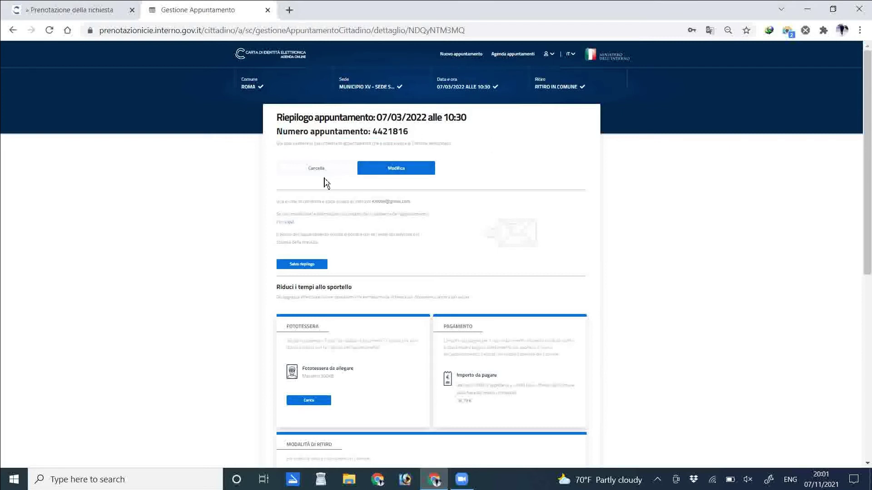
pyautogui.scroll(-1, 272, 259)
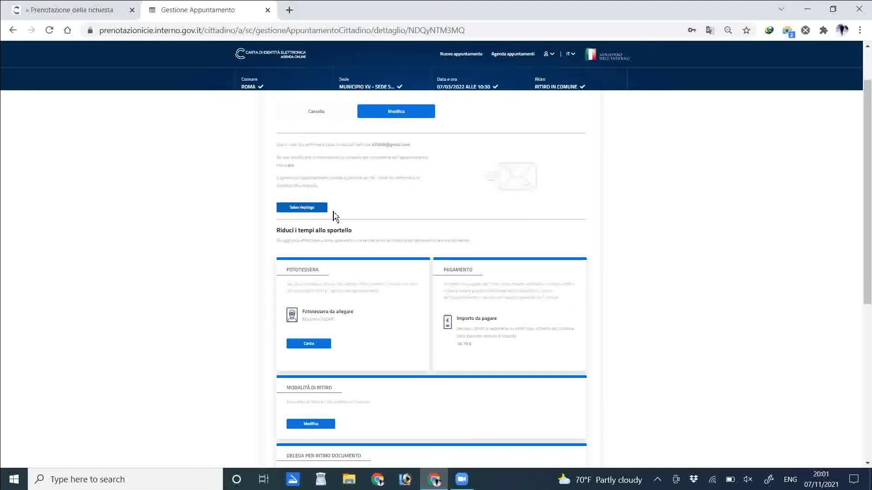
pyautogui.moveTo(277, 144); pyautogui.dragTo(440, 156)
pyautogui.click(448, 157)
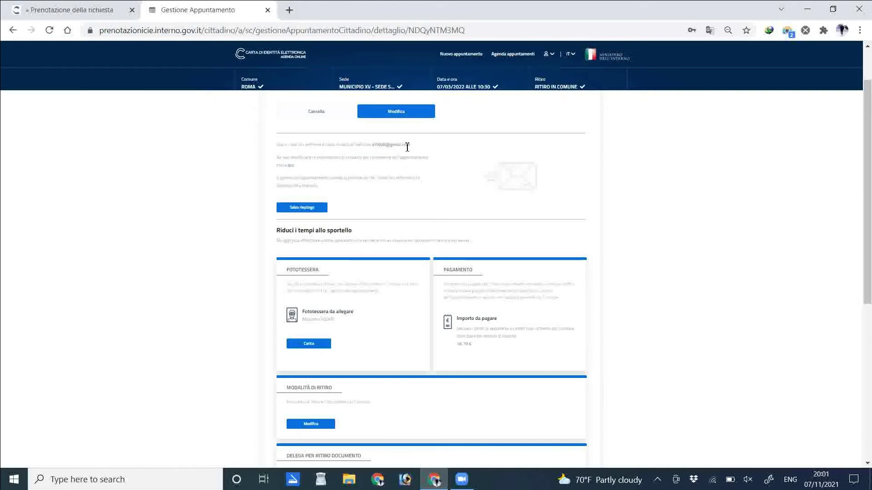
pyautogui.moveTo(407, 147); pyautogui.dragTo(371, 144)
pyautogui.click(382, 169)
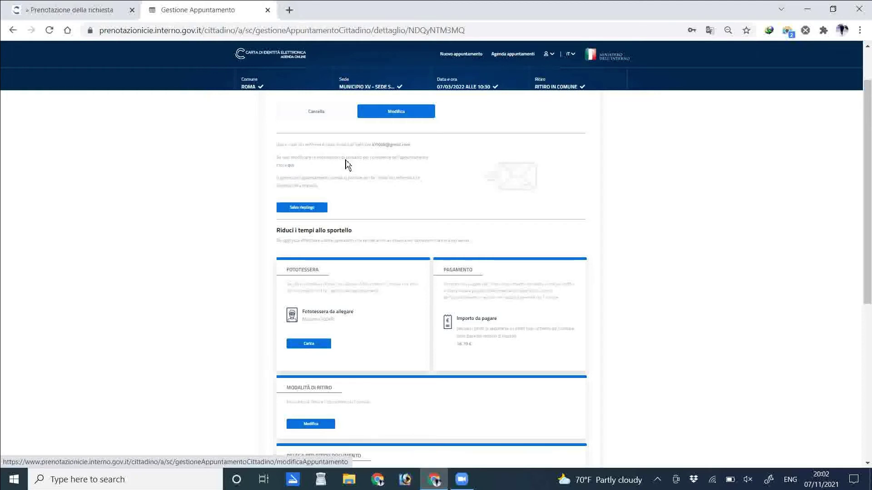
# Examine the Riduci i tempi allo sportello section and its passport photo attachment option
pyautogui.moveTo(275, 232); pyautogui.dragTo(378, 227)
pyautogui.click(437, 219)
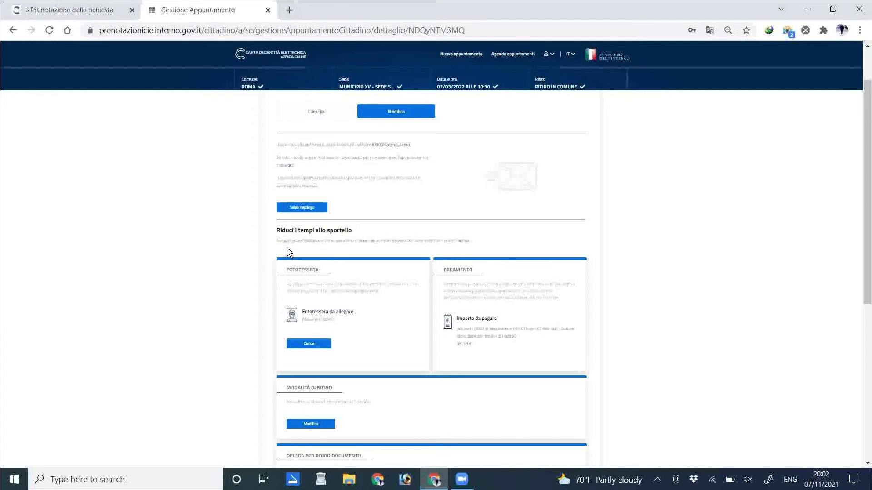
pyautogui.moveTo(277, 233); pyautogui.dragTo(371, 234)
pyautogui.click(379, 238)
pyautogui.moveTo(353, 312); pyautogui.dragTo(302, 313)
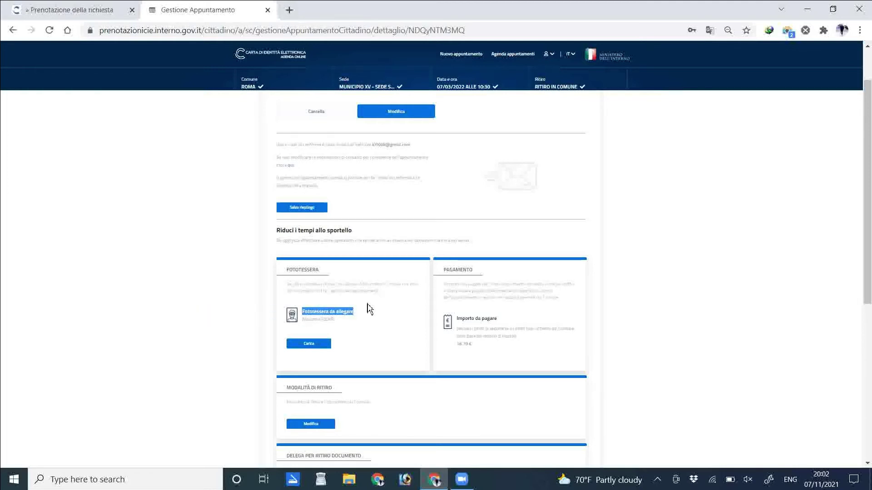
# Examine the Pagamento section, including the payment instructions and the amount due for the identity card
pyautogui.click(393, 295)
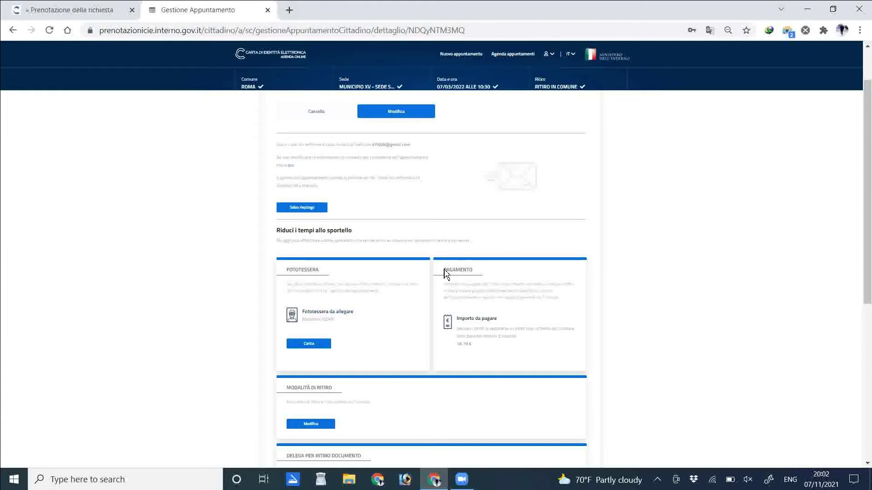
pyautogui.moveTo(444, 271); pyautogui.dragTo(566, 299)
pyautogui.click(484, 289)
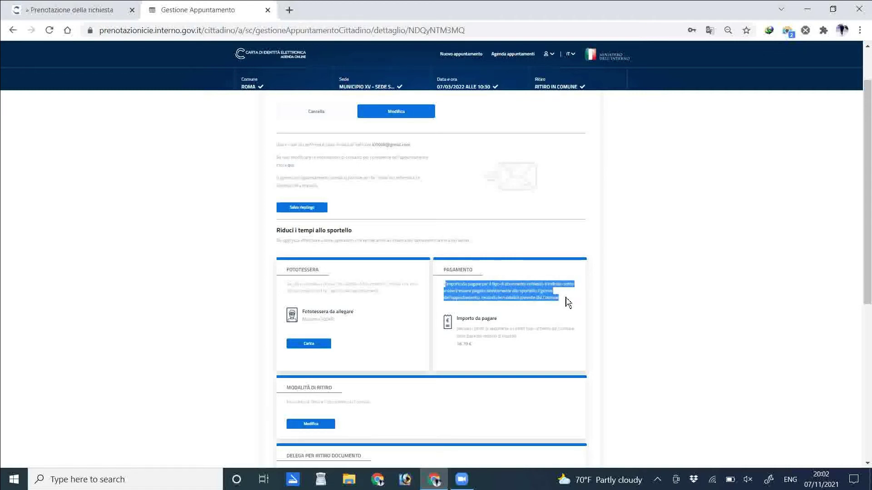
pyautogui.click(568, 302)
pyautogui.moveTo(455, 344); pyautogui.dragTo(481, 351)
pyautogui.click(536, 346)
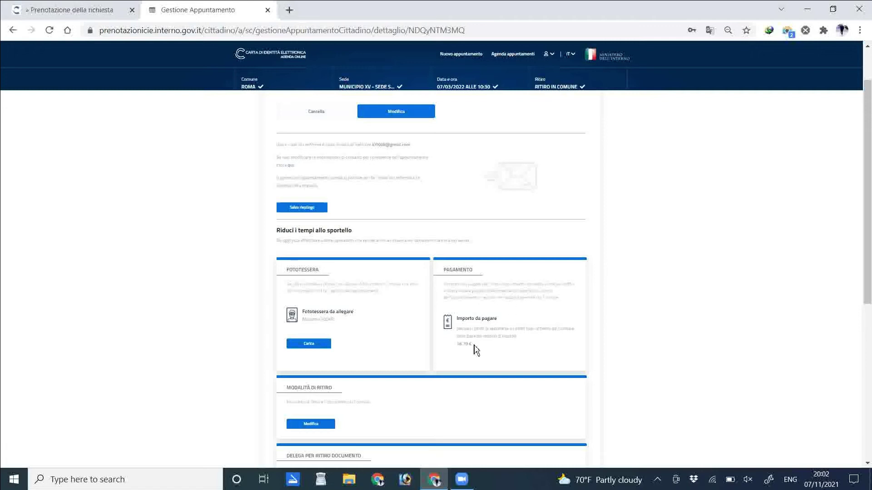
pyautogui.moveTo(456, 346); pyautogui.dragTo(503, 348)
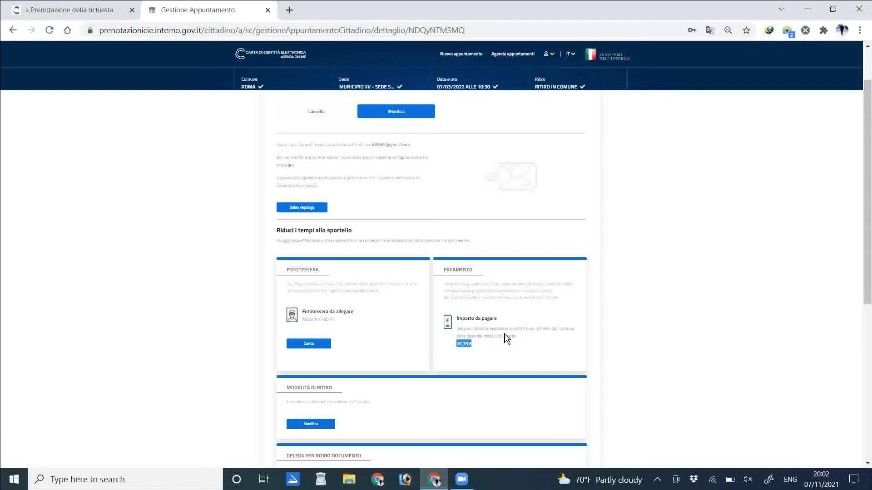
pyautogui.click(496, 346)
pyautogui.moveTo(457, 348); pyautogui.dragTo(476, 349)
pyautogui.click(494, 352)
# Read the Donazione di organi e tessuti section further down the appointment page, including its explanatory paragraph
pyautogui.scroll(-1, 324, 395)
pyautogui.scroll(-3, 325, 388)
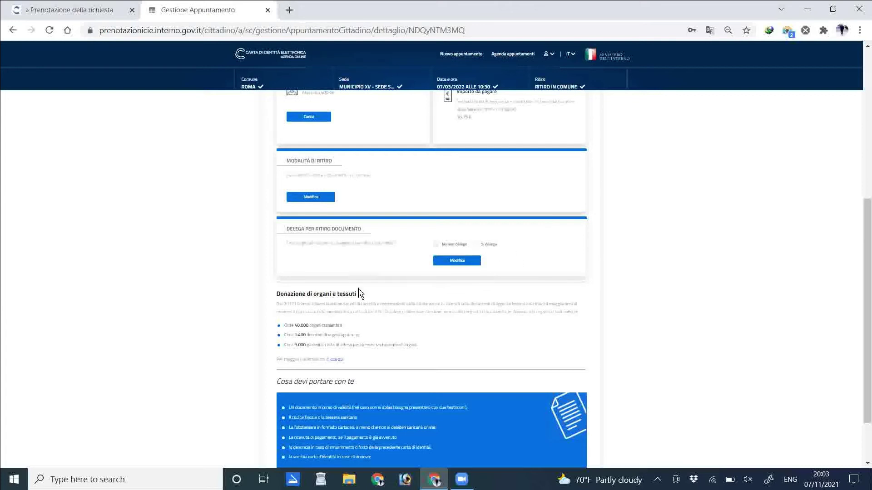
pyautogui.scroll(-2, 331, 287)
pyautogui.scroll(-1, 276, 260)
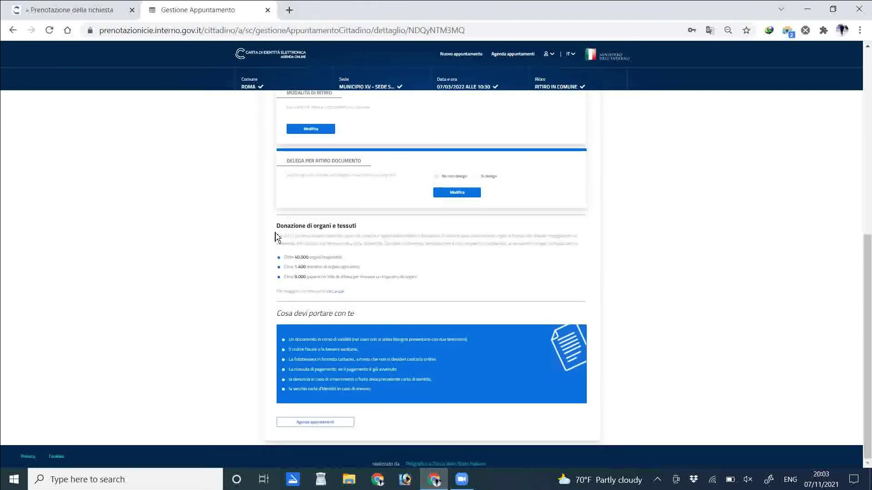
pyautogui.moveTo(276, 226); pyautogui.dragTo(374, 223)
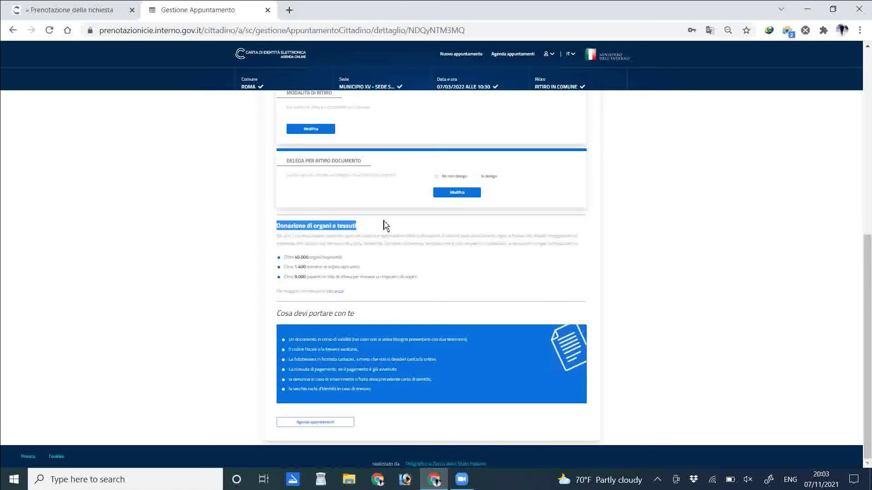
pyautogui.click(416, 243)
pyautogui.doubleClick(280, 238)
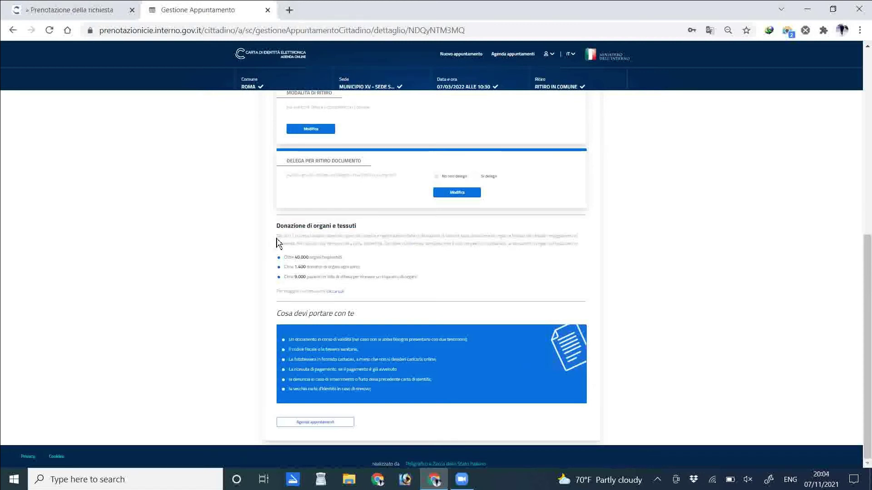
pyautogui.moveTo(281, 237); pyautogui.dragTo(583, 253)
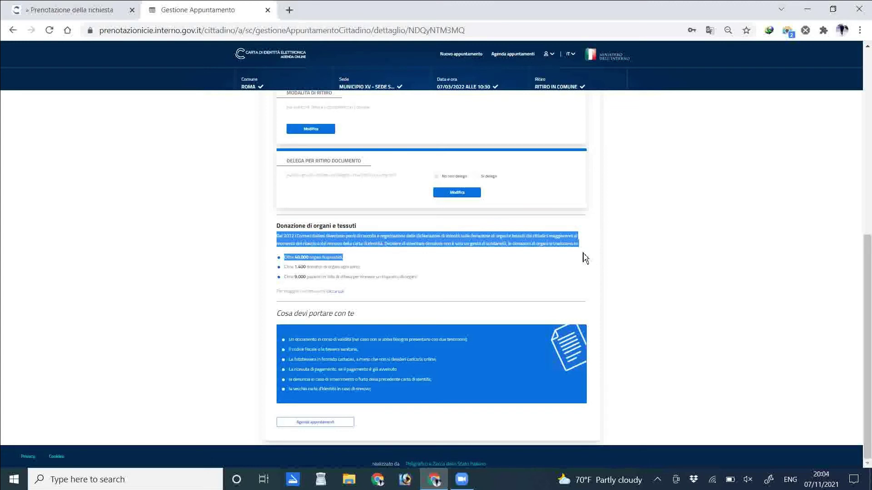
pyautogui.click(475, 281)
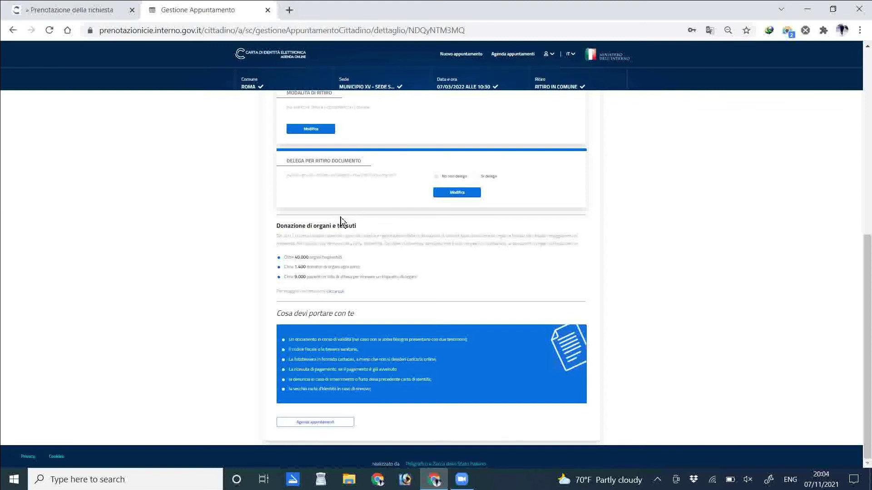
# Go to gmail.com in a new browser tab and open the Ricevuta appuntamento AgendaCIE e-mail from NoReply-CIE
pyautogui.click(289, 10)
pyautogui.click(298, 32)
pyautogui.write('gmail.com')
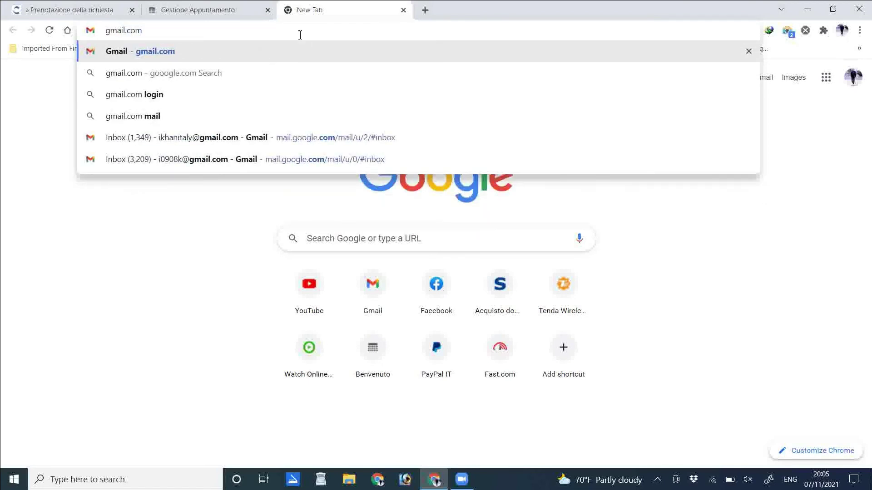
pyautogui.press('Return')
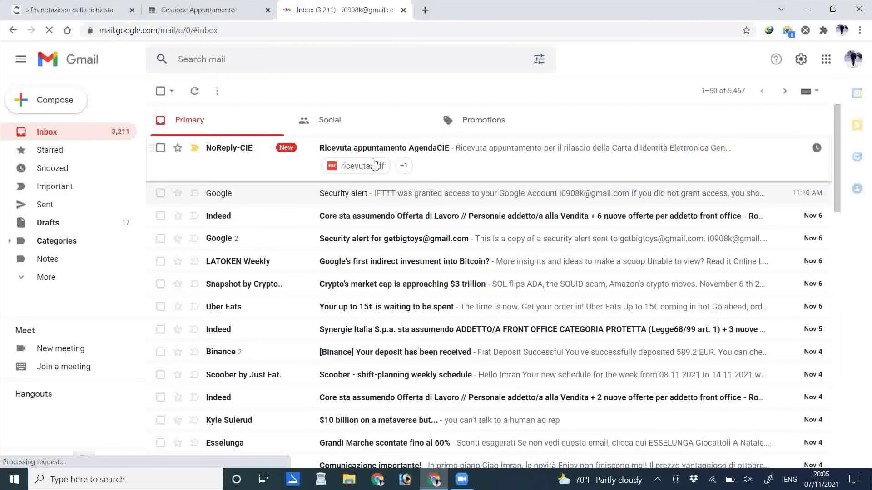
pyautogui.click(333, 159)
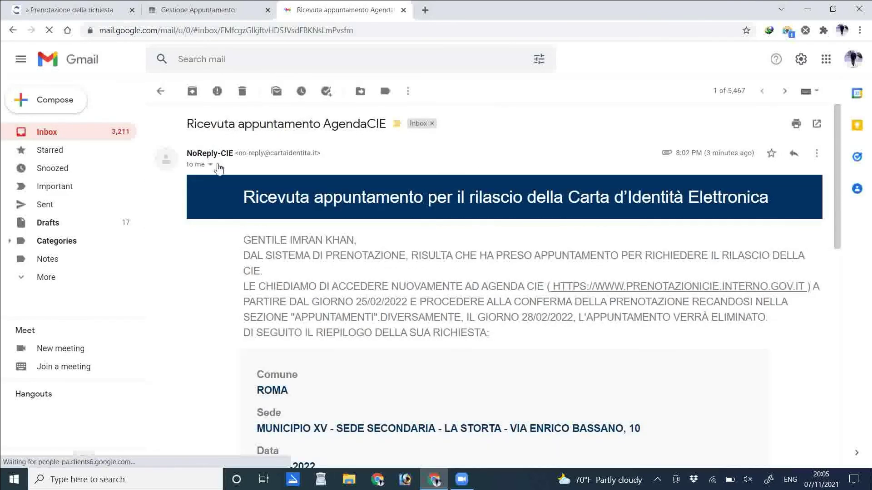
# Read the e-mail's subject, the calendar details of the appointment and the instructions for confirming the booking
pyautogui.moveTo(218, 123); pyautogui.dragTo(380, 125)
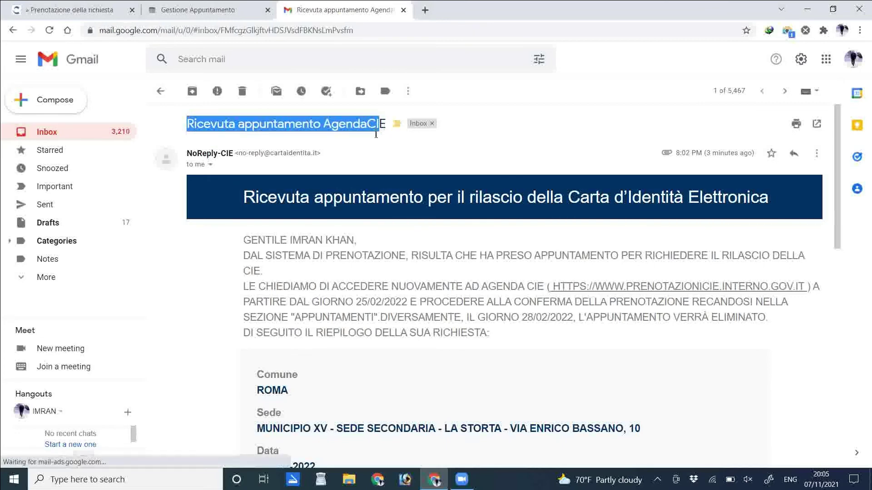
pyautogui.moveTo(264, 192); pyautogui.dragTo(414, 249)
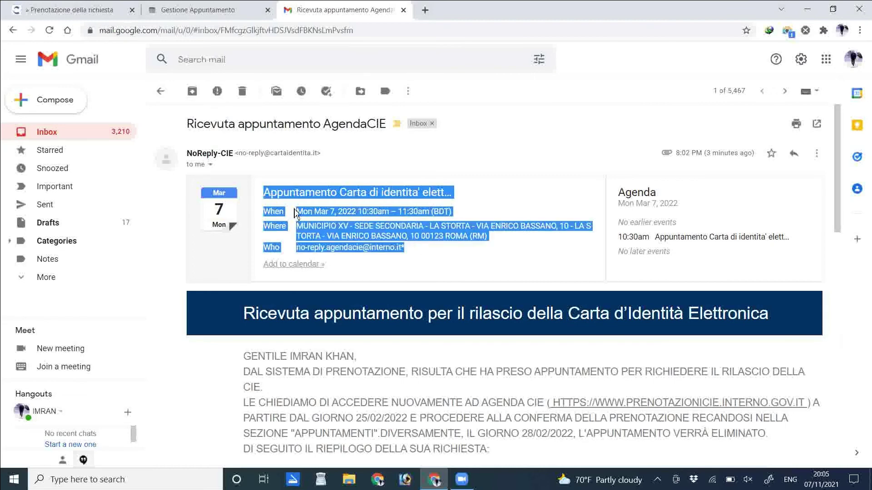
pyautogui.scroll(-3, 454, 241)
pyautogui.scroll(-3, 451, 237)
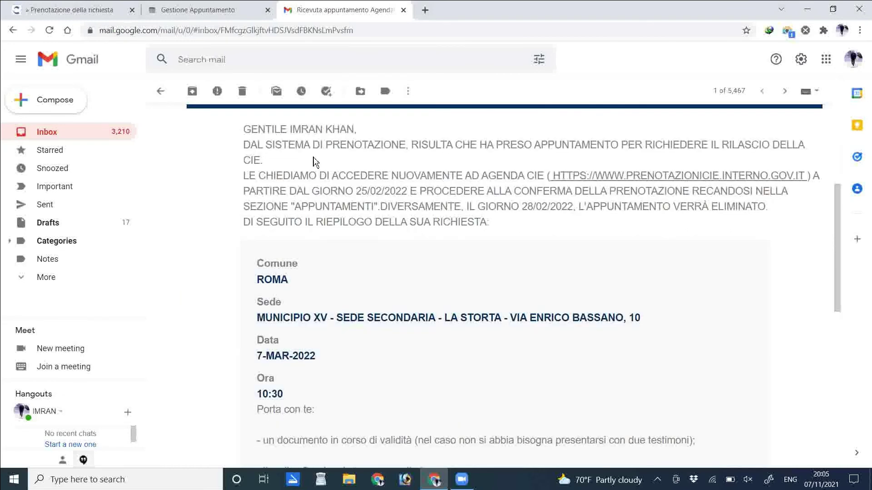
pyautogui.moveTo(242, 130); pyautogui.dragTo(390, 145)
pyautogui.click(444, 168)
pyautogui.moveTo(244, 129); pyautogui.dragTo(652, 247)
pyautogui.click(642, 268)
# Open the ricevuta.pdf attachment at the end of the appointment e-mail
pyautogui.scroll(-7, 386, 278)
pyautogui.scroll(-3, 385, 277)
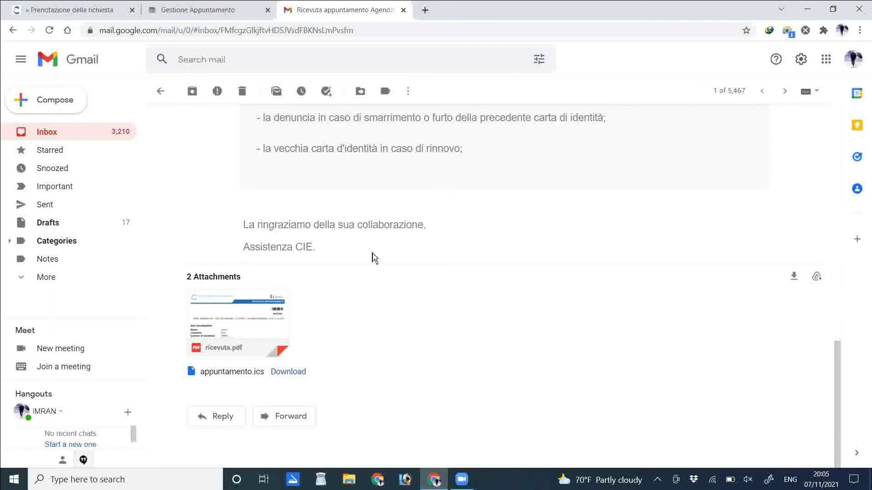
pyautogui.moveTo(234, 334)
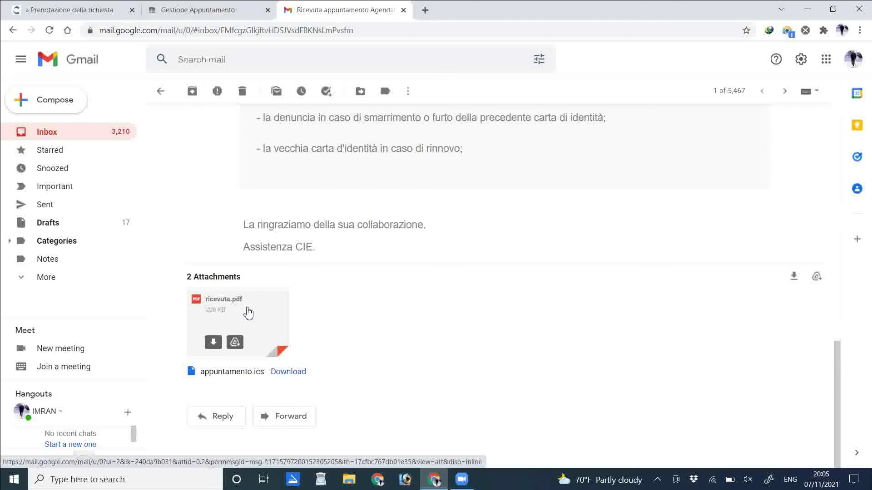
pyautogui.click(226, 320)
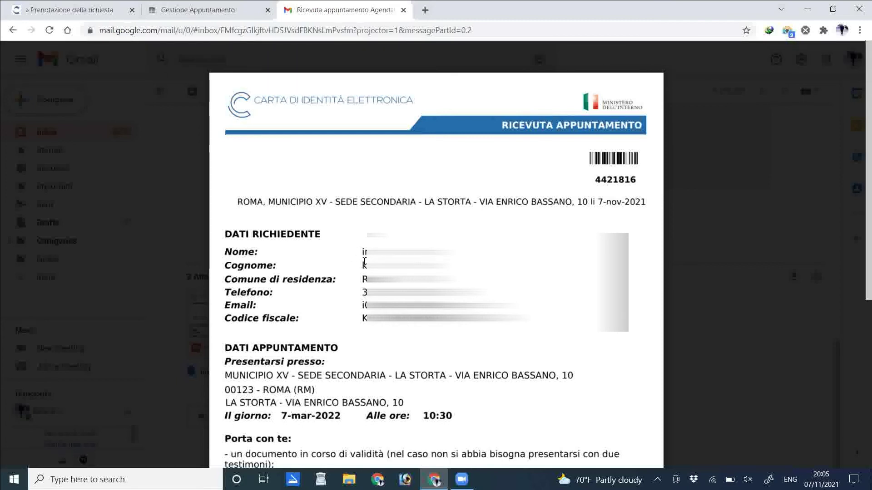
# Check the applicant data in the receipt: first name, surname, municipality of residence, telephone, e-mail and tax code
pyautogui.moveTo(224, 252); pyautogui.dragTo(270, 251)
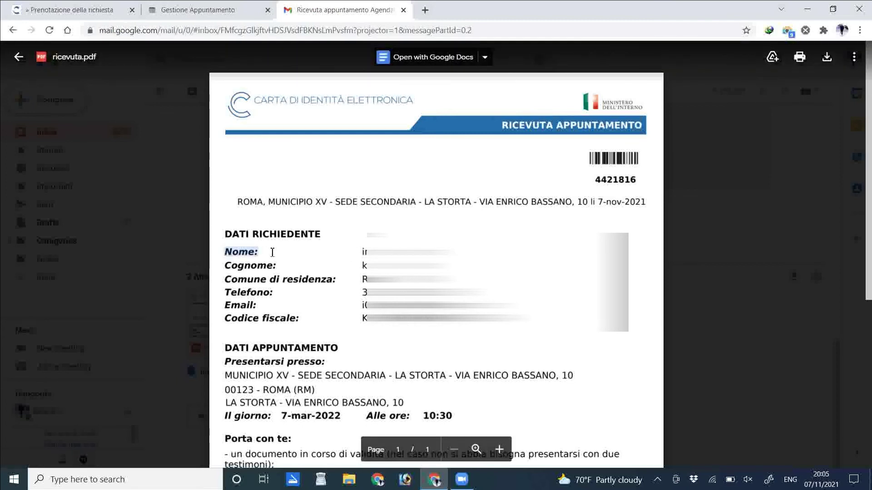
pyautogui.moveTo(224, 266); pyautogui.dragTo(276, 265)
pyautogui.moveTo(224, 279); pyautogui.dragTo(336, 279)
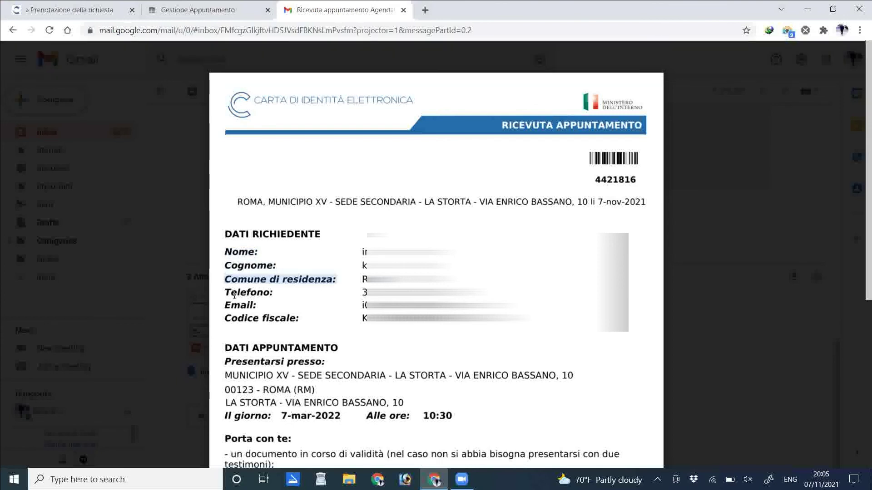
pyautogui.moveTo(224, 293); pyautogui.dragTo(273, 292)
pyautogui.moveTo(225, 305); pyautogui.dragTo(256, 305)
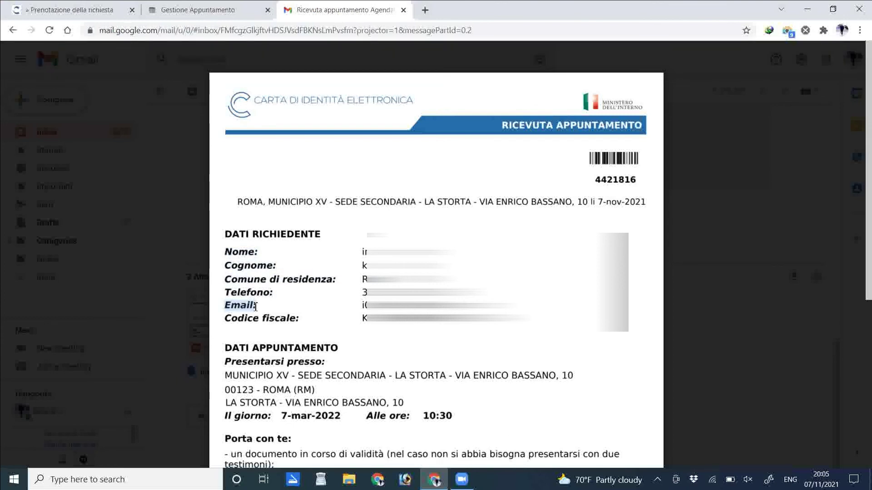
pyautogui.click(229, 326)
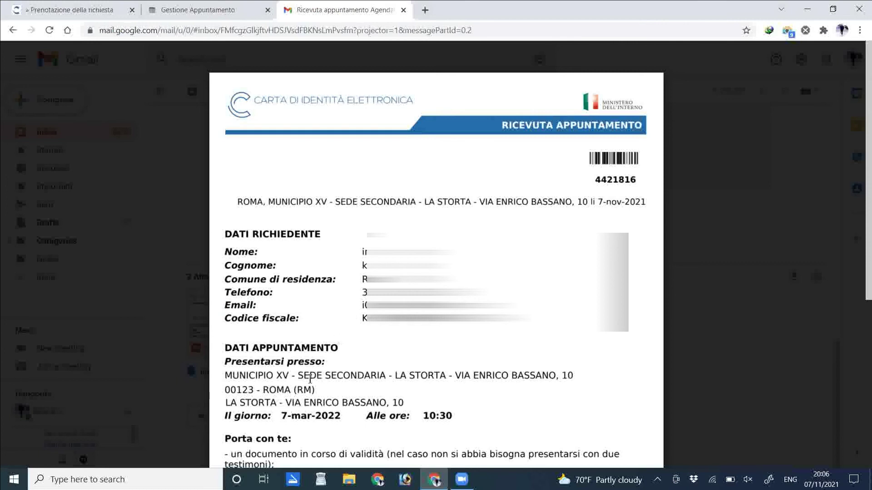